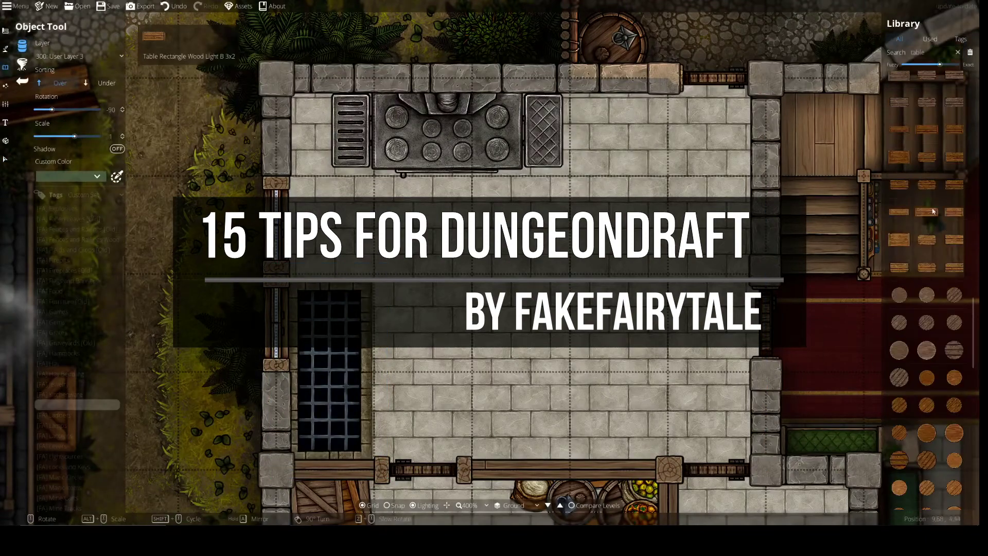
# Step: Paint scattered Grass A 03 patches across the centre, upper and left areas of the dirt terrain with brush size 8
pyautogui.click(328, 371)
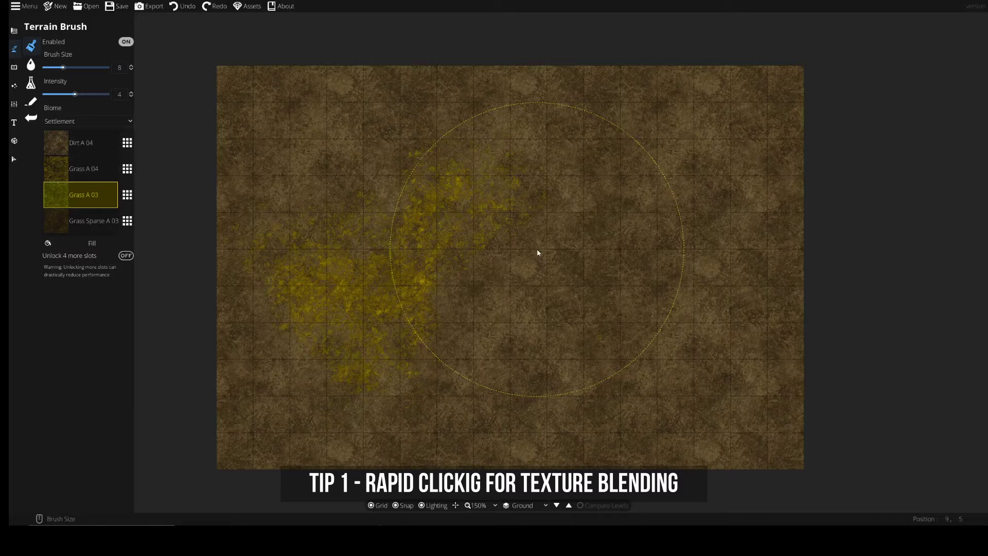
pyautogui.click(538, 253)
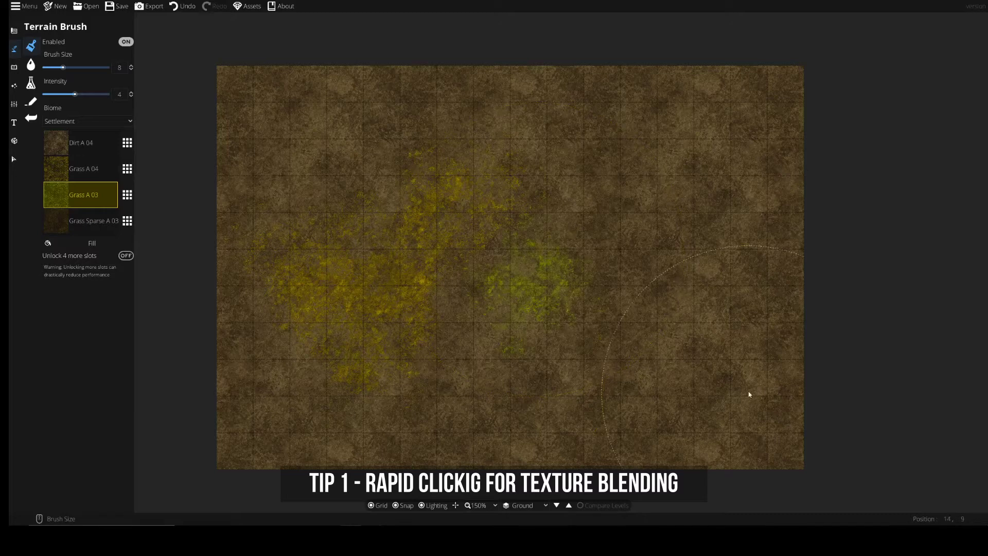
pyautogui.click(657, 242)
pyautogui.click(640, 157)
pyautogui.click(453, 96)
pyautogui.click(270, 213)
pyautogui.click(254, 363)
pyautogui.click(401, 414)
# Step: Blend Grass A 04 patches into the terrain along the map's left, lower and right areas
pyautogui.click(82, 169)
pyautogui.click(229, 247)
pyautogui.click(251, 446)
pyautogui.click(453, 428)
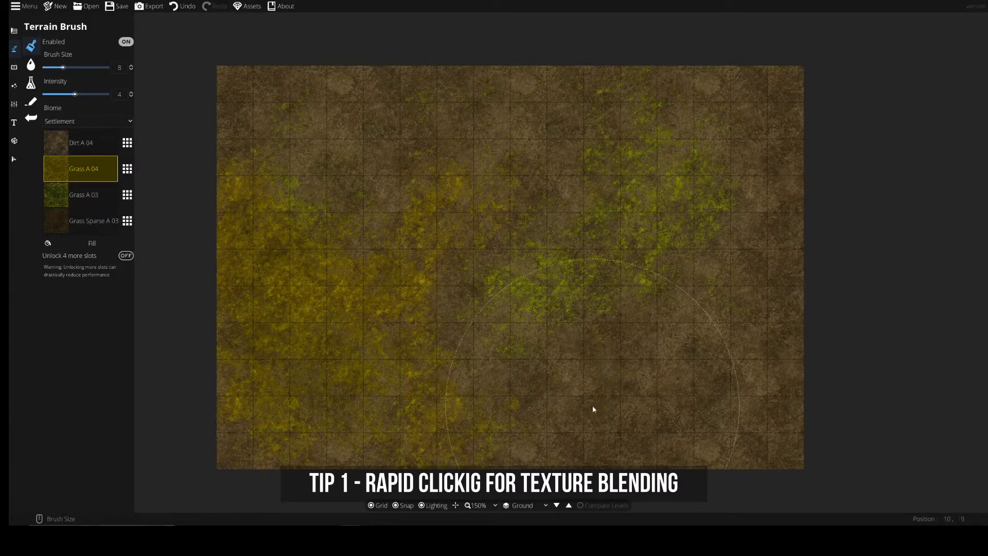
pyautogui.click(593, 409)
pyautogui.click(756, 281)
pyautogui.click(796, 111)
# Step: Paint Grass Sparse A 03 patches on the terrain's left side and upper-left area, reducing the brush size to 4
pyautogui.click(83, 221)
pyautogui.click(286, 333)
pyautogui.click(309, 298)
pyautogui.scroll(-4, 360, 132)
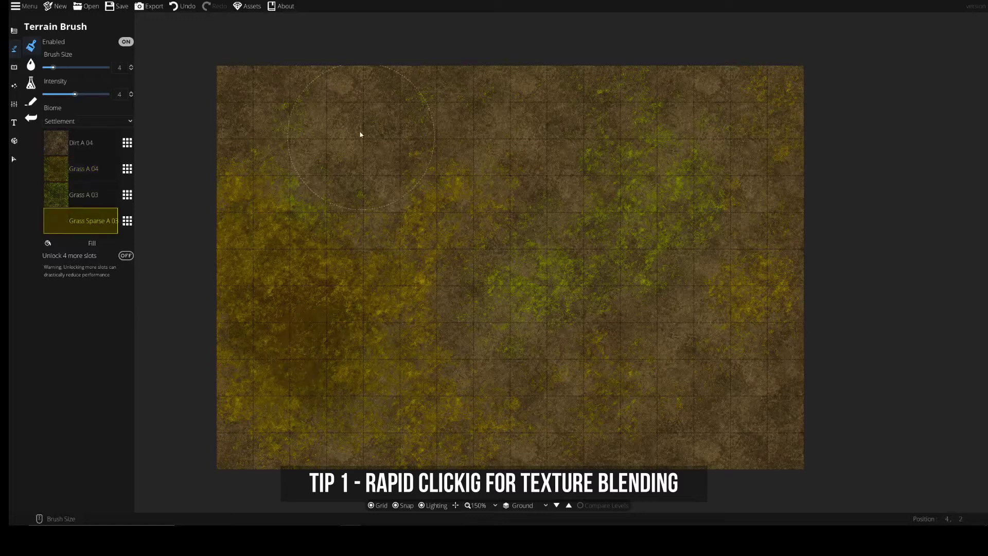
pyautogui.click(363, 123)
pyautogui.click(344, 91)
# Step: Dab Grass A 04 along the upper and lower edges of the terrain with brush size 4
pyautogui.click(67, 167)
pyautogui.click(481, 115)
pyautogui.click(597, 103)
pyautogui.click(528, 134)
pyautogui.click(273, 65)
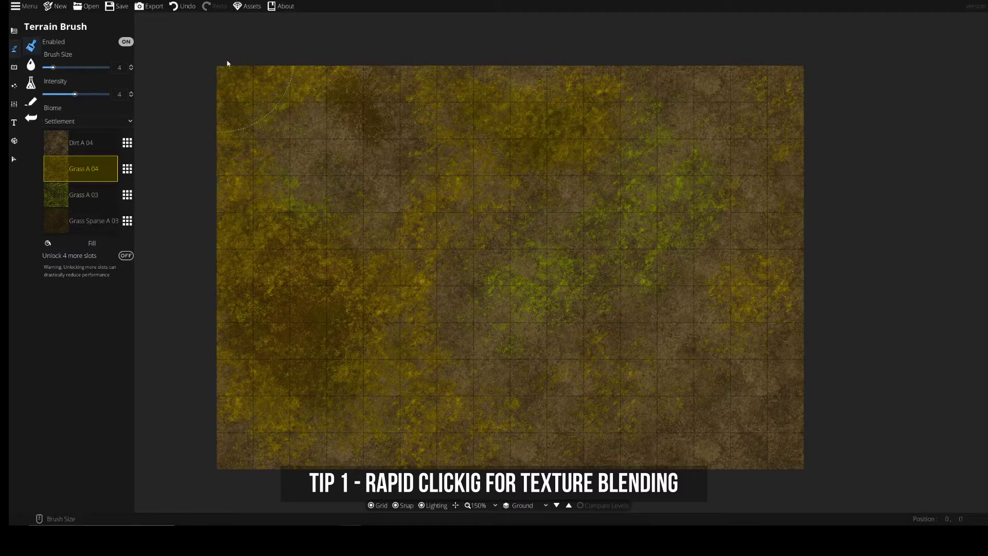
pyautogui.click(690, 443)
pyautogui.click(772, 443)
pyautogui.click(536, 458)
# Step: Blend Grass A 03 patches into the darker grass on the terrain's left side, undoing unwanted fills and dabs
pyautogui.click(72, 194)
pyautogui.click(371, 346)
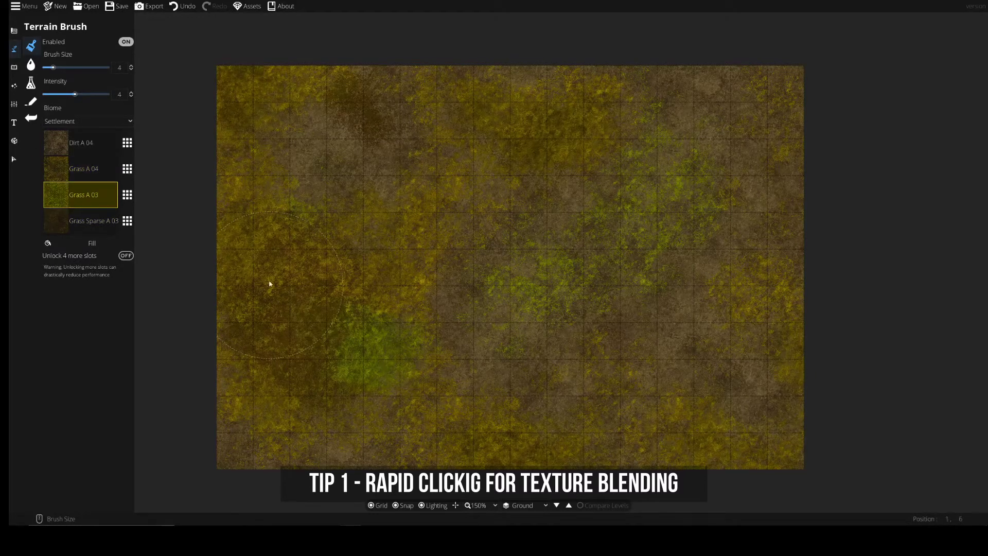
pyautogui.click(278, 298)
pyautogui.click(92, 243)
pyautogui.hotkey('ctrl', 'z')
pyautogui.click(292, 260)
pyautogui.click(247, 206)
pyautogui.hotkey('ctrl', 'z')
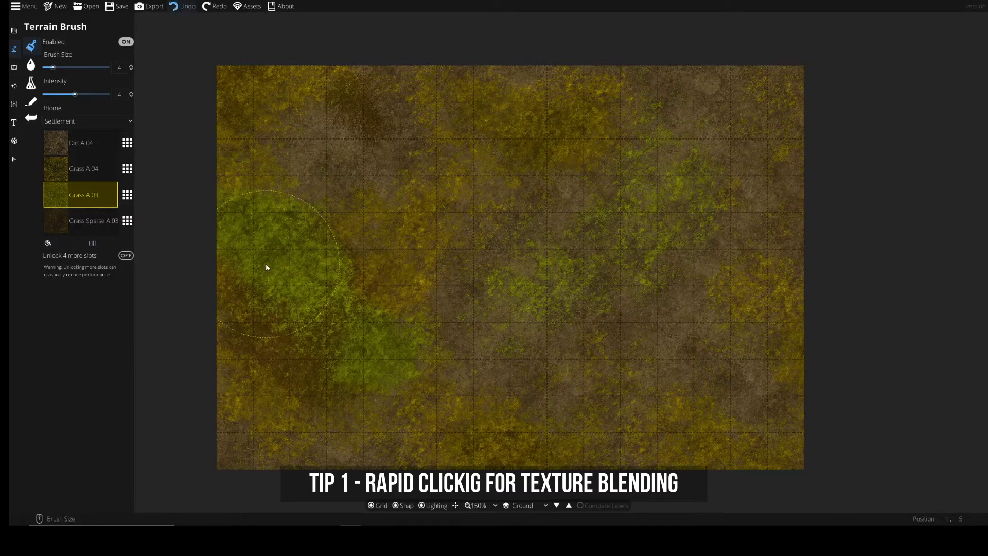
pyautogui.click(264, 255)
pyautogui.click(201, 406)
pyautogui.click(484, 72)
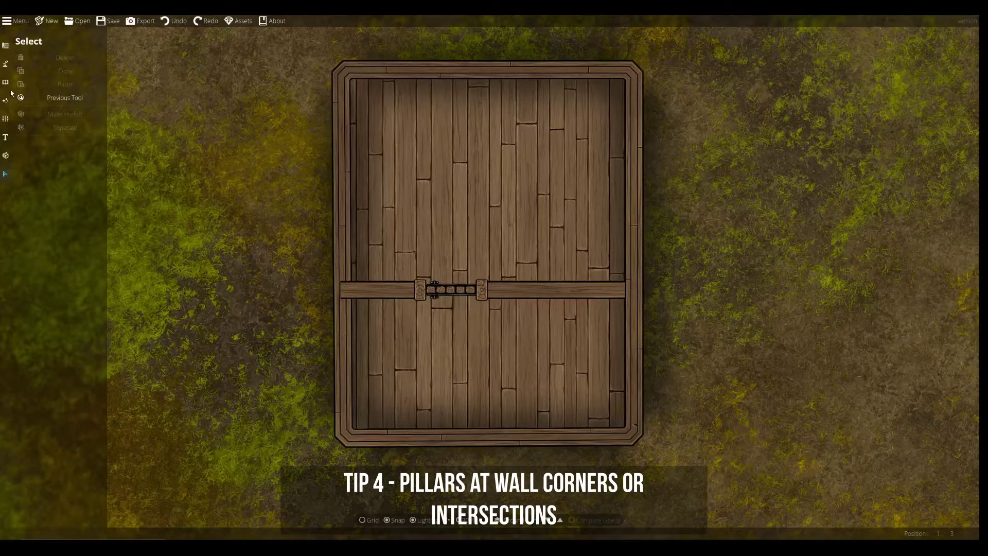
# Step: Place square wooden pillars on the building's four outer corners and at both ends of the dividing wall
pyautogui.click(5, 82)
pyautogui.click(55, 60)
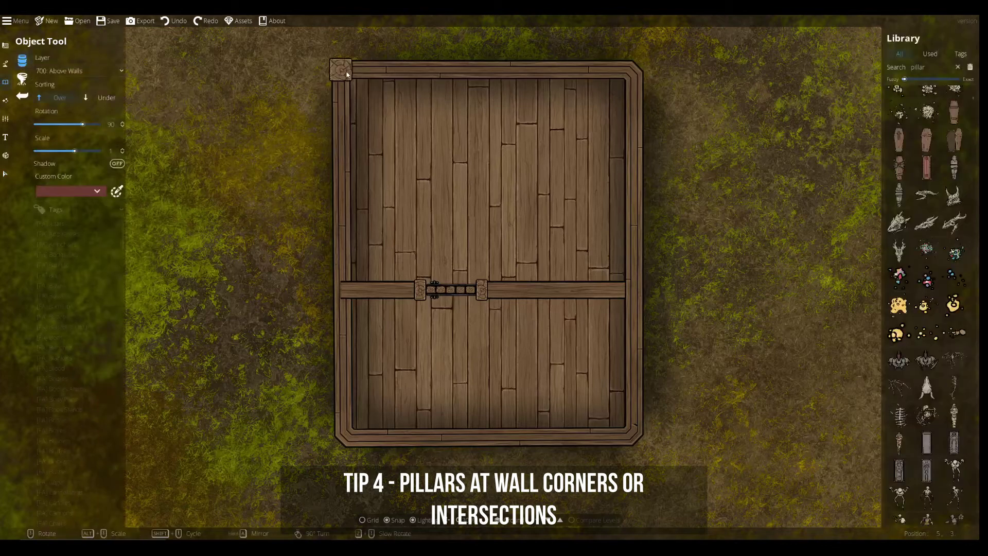
pyautogui.click(376, 82)
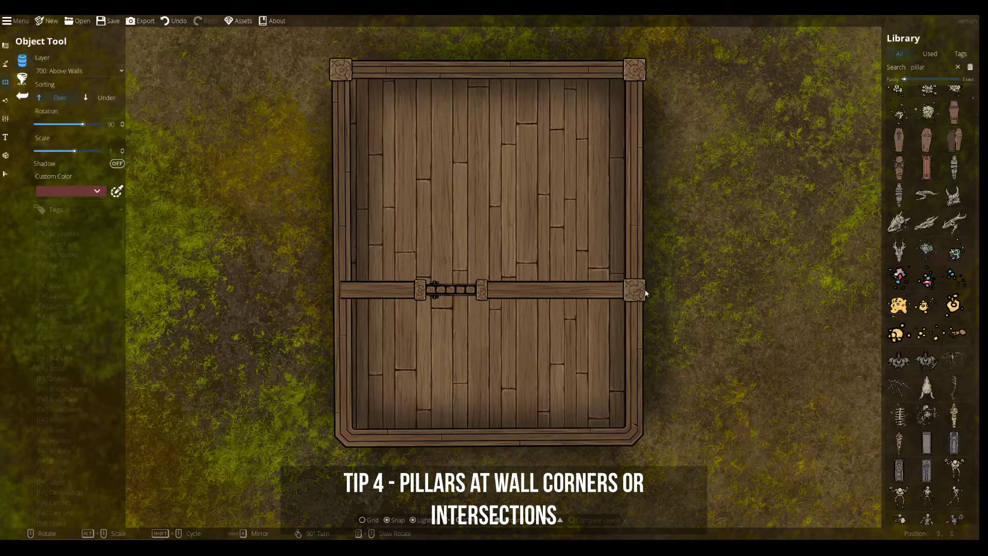
pyautogui.click(648, 309)
pyautogui.click(637, 438)
pyautogui.click(344, 437)
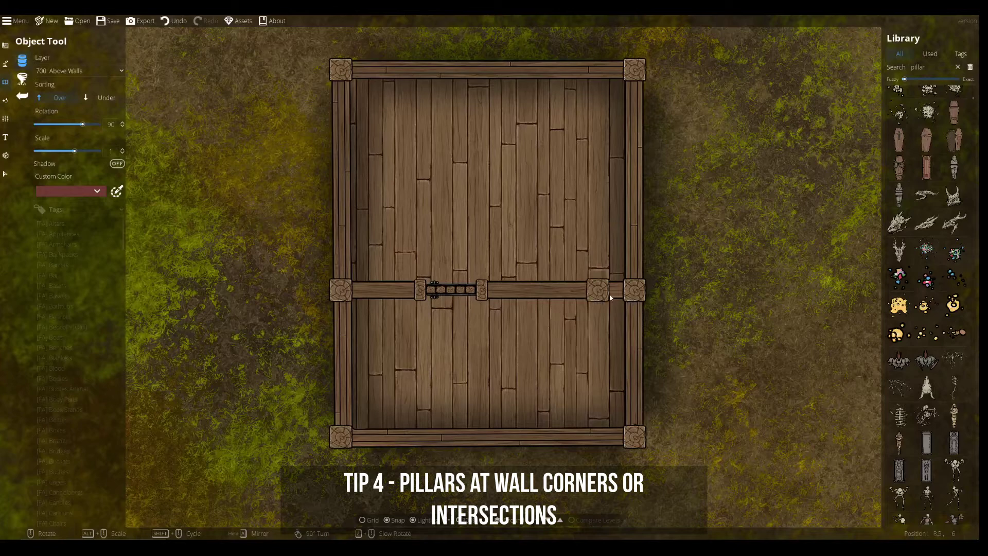
# Step: Darken four separate stone floor tiles with single-tile squares of the transparent shadow pattern
pyautogui.moveTo(958, 393)
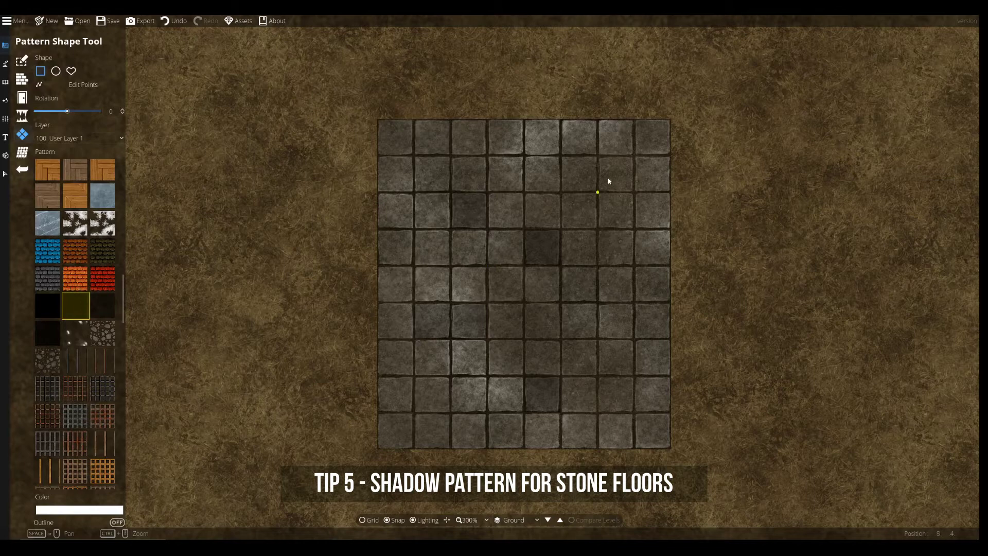
pyautogui.moveTo(624, 164); pyautogui.dragTo(599, 204)
pyautogui.moveTo(615, 313); pyautogui.dragTo(635, 339)
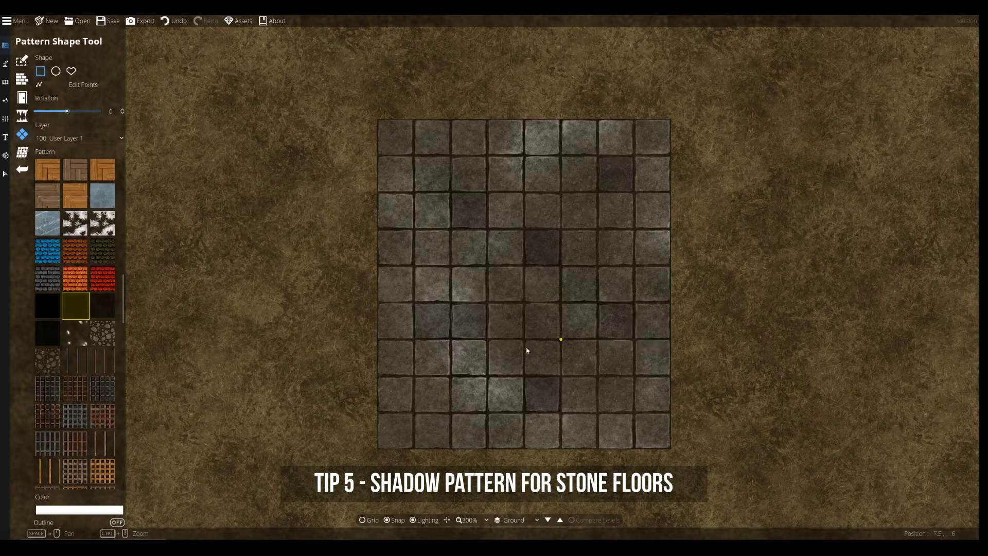
pyautogui.moveTo(451, 449); pyautogui.dragTo(414, 413)
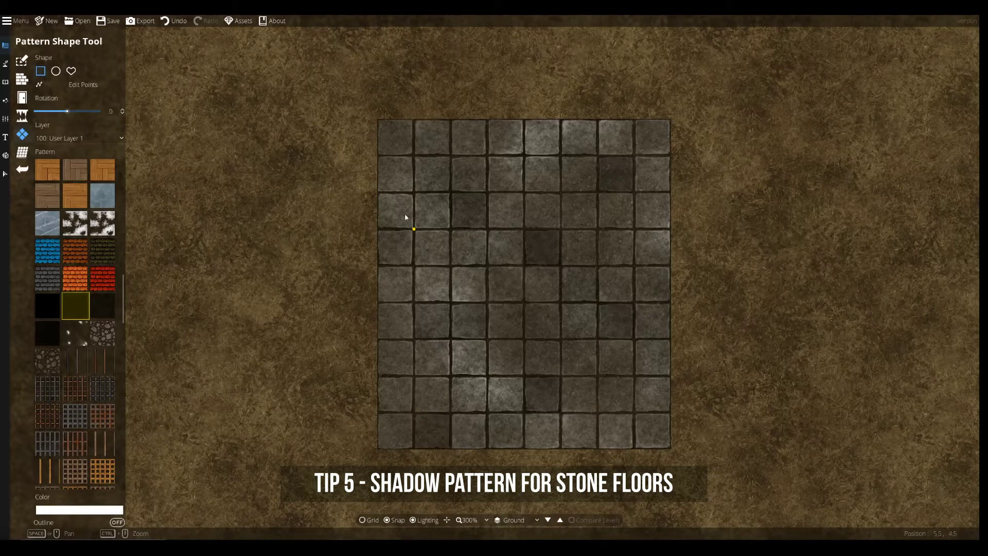
pyautogui.moveTo(403, 202); pyautogui.dragTo(390, 227)
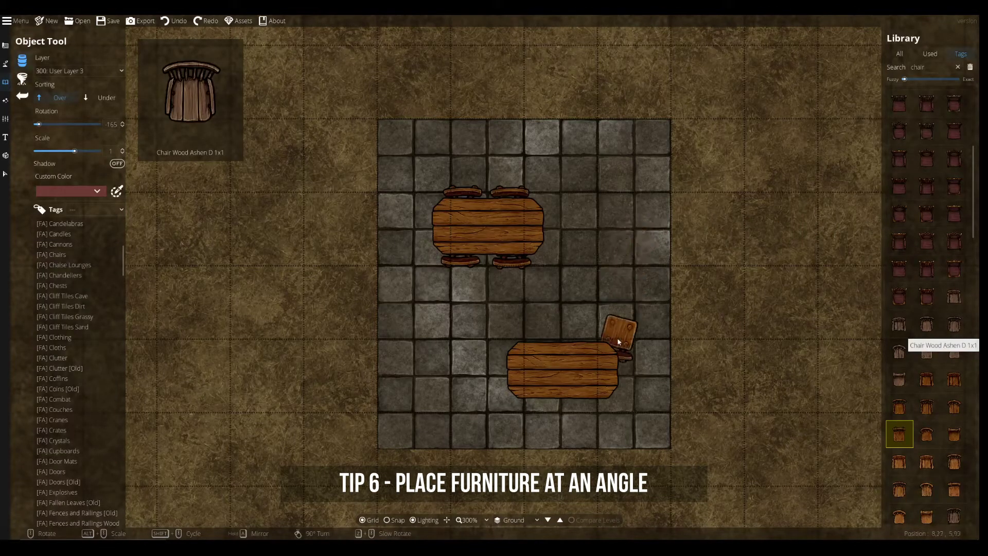
# Step: Place four wooden chairs at slightly different angles along the two long sides of the lower table
pyautogui.click(536, 394)
pyautogui.scroll(-1, 463, 287)
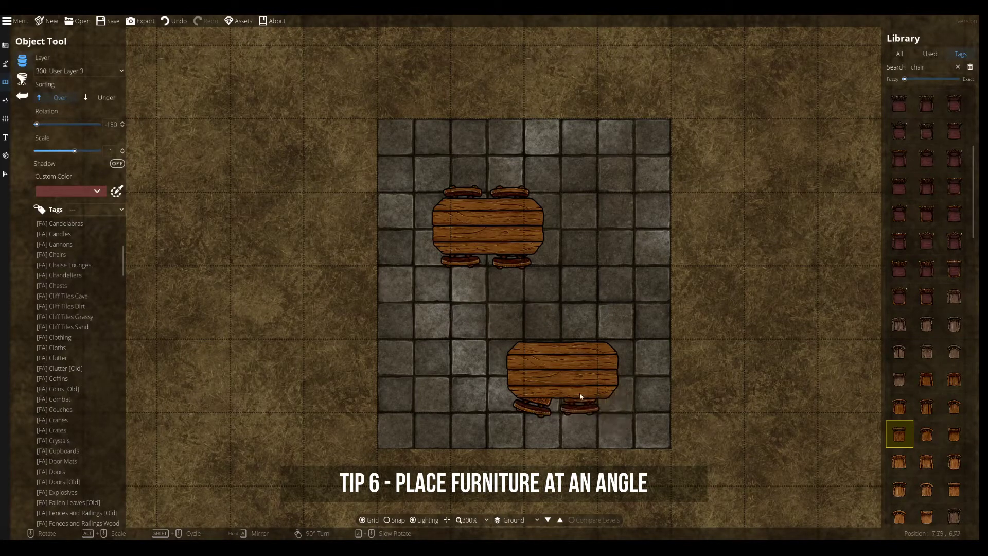
pyautogui.scroll(11, 542, 359)
pyautogui.click(539, 351)
pyautogui.scroll(3, 587, 355)
pyautogui.scroll(-1, 587, 351)
pyautogui.click(586, 348)
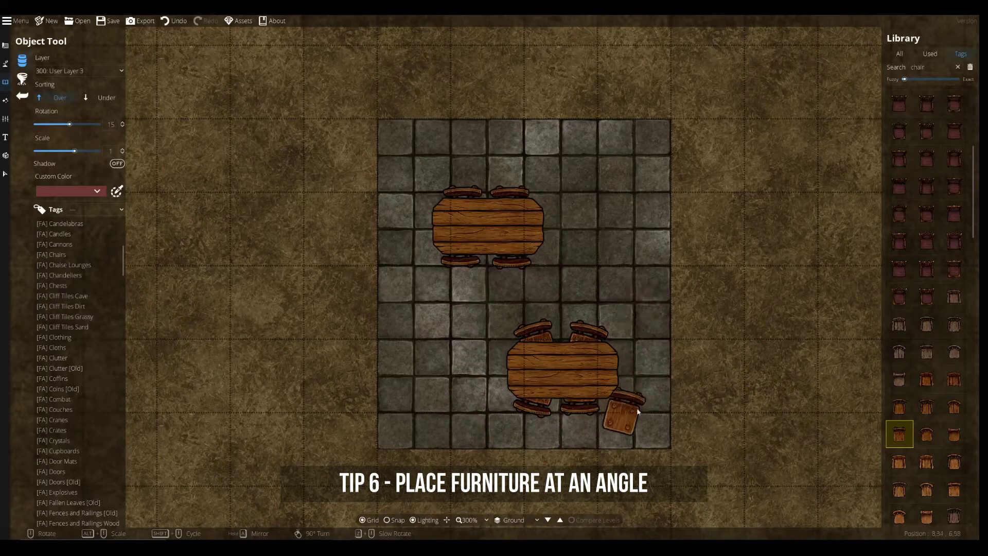
# Step: Place an orange-brown wooden chair above the lower table and a greyish straight-backed chair at its right end
pyautogui.moveTo(927, 406)
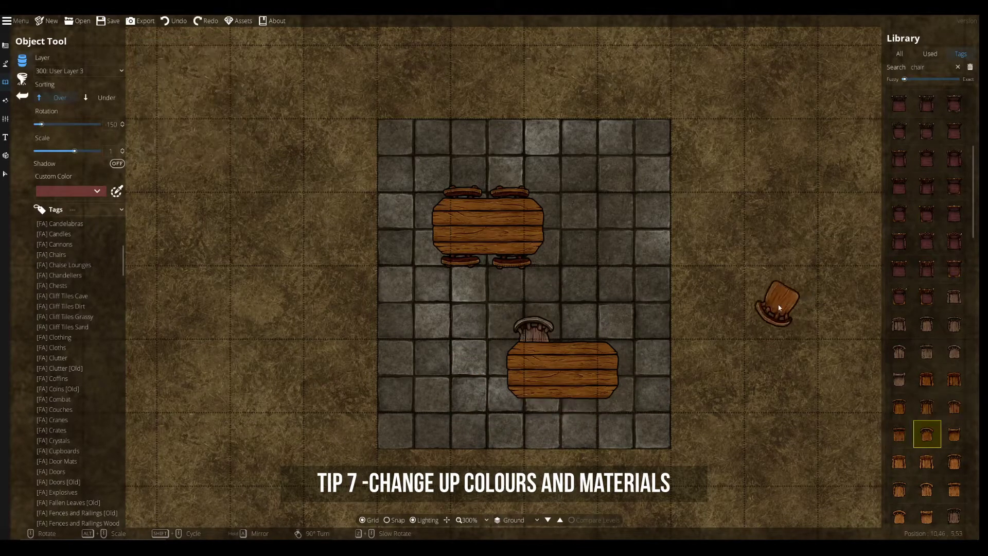
pyautogui.scroll(2, 624, 346)
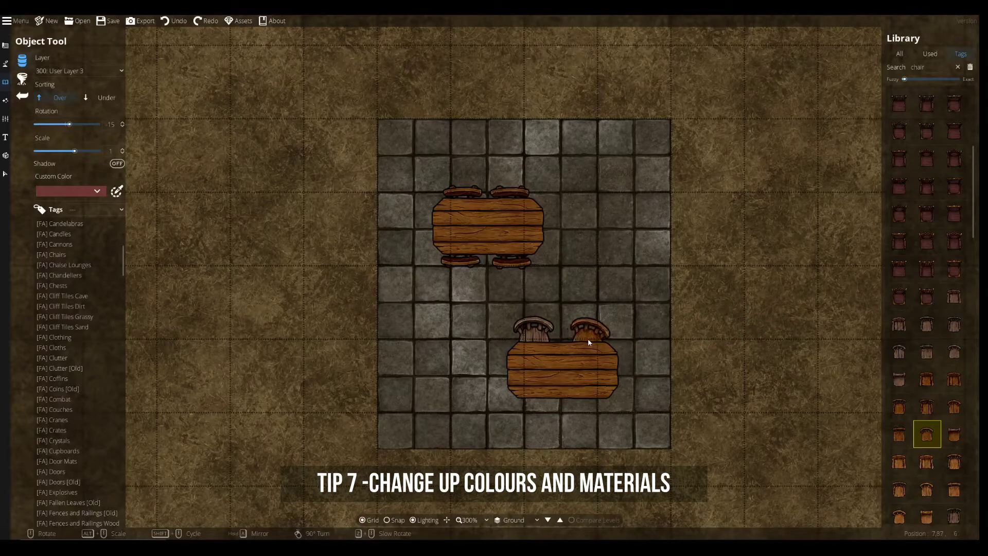
pyautogui.click(899, 379)
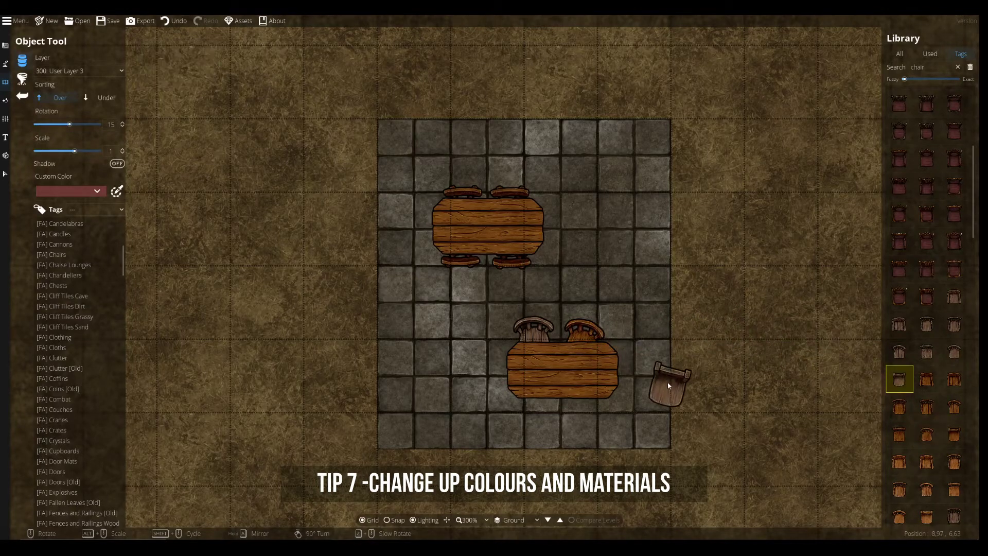
pyautogui.click(619, 372)
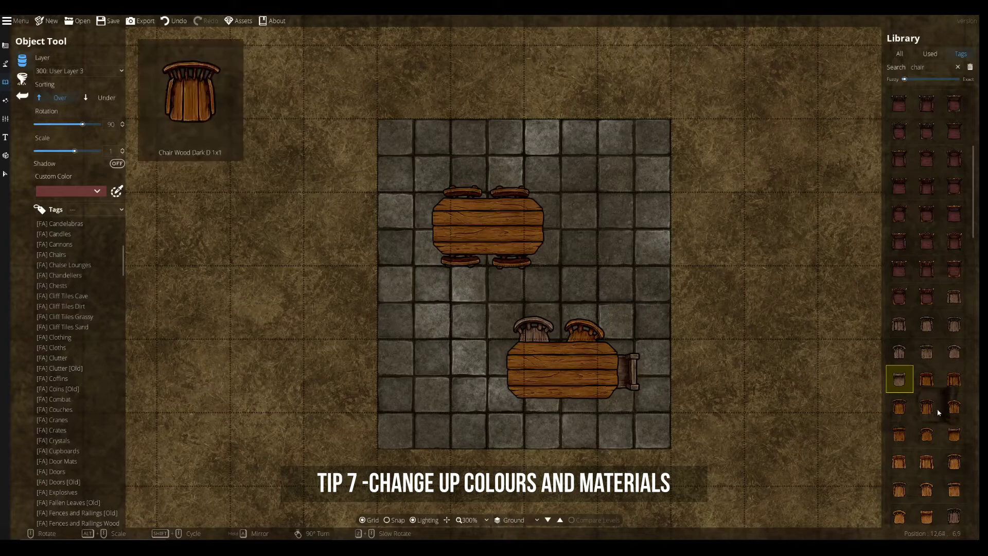
# Step: Place an orange-brown wooden chair at an angle below the left part of the lower table
pyautogui.click(958, 406)
pyautogui.scroll(7, 535, 430)
pyautogui.click(531, 403)
pyautogui.scroll(-2, 558, 406)
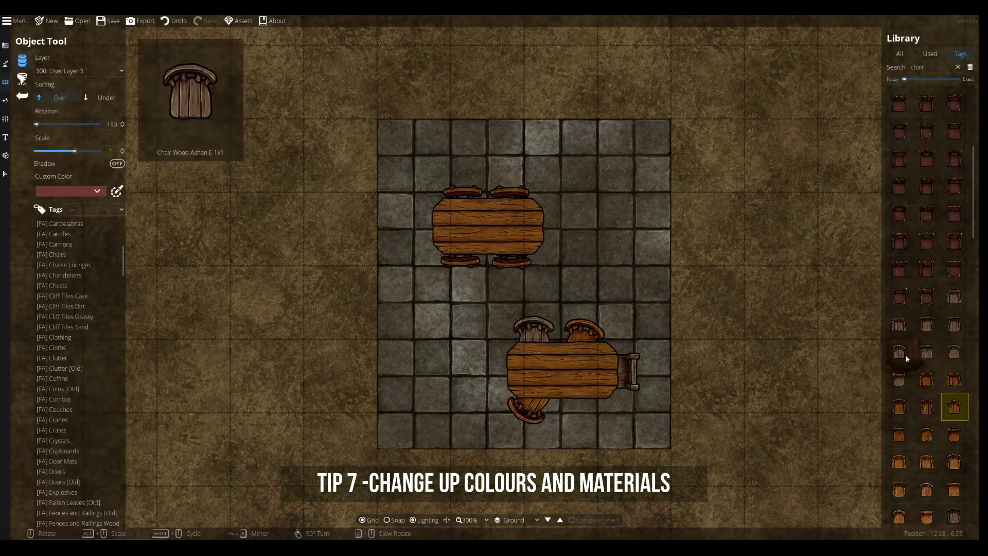
# Step: Place Chair Wood Ashen E 1x1 below the right part of the lower table and at its left end
pyautogui.click(906, 359)
pyautogui.scroll(-1, 592, 409)
pyautogui.click(579, 411)
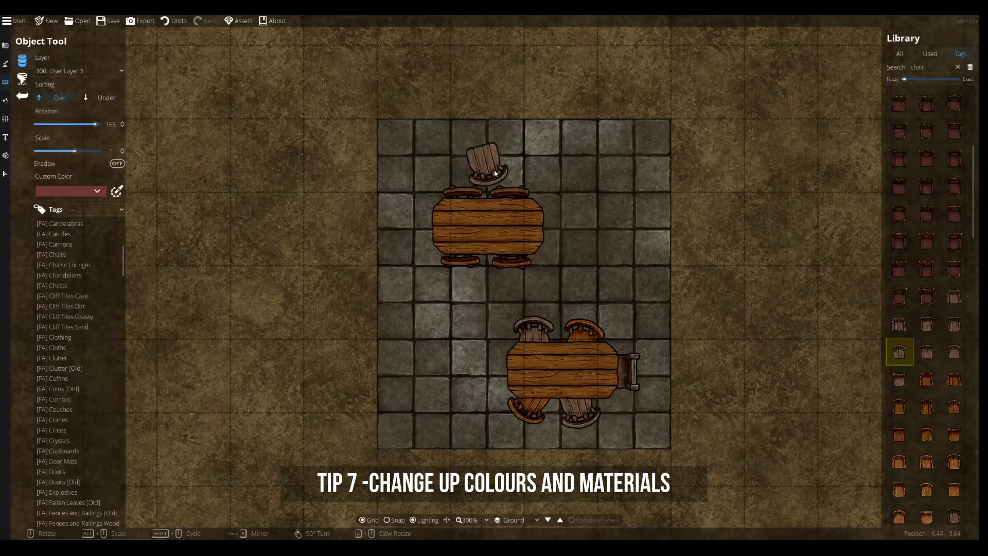
pyautogui.scroll(7, 489, 372)
pyautogui.click(504, 374)
pyautogui.moveTo(949, 437)
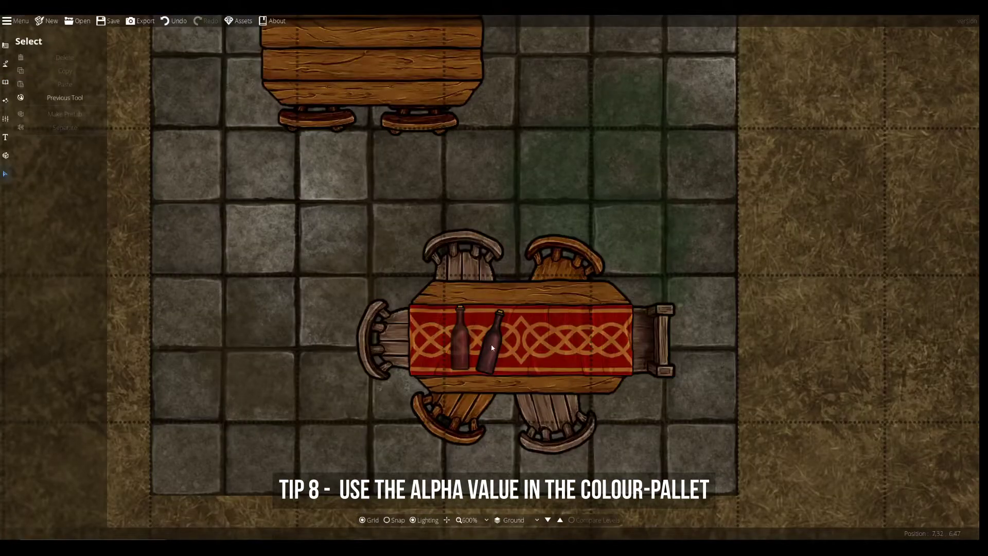
# Step: Set the alpha of the left bottle's custom color to 143 and deselect everything
pyautogui.click(461, 351)
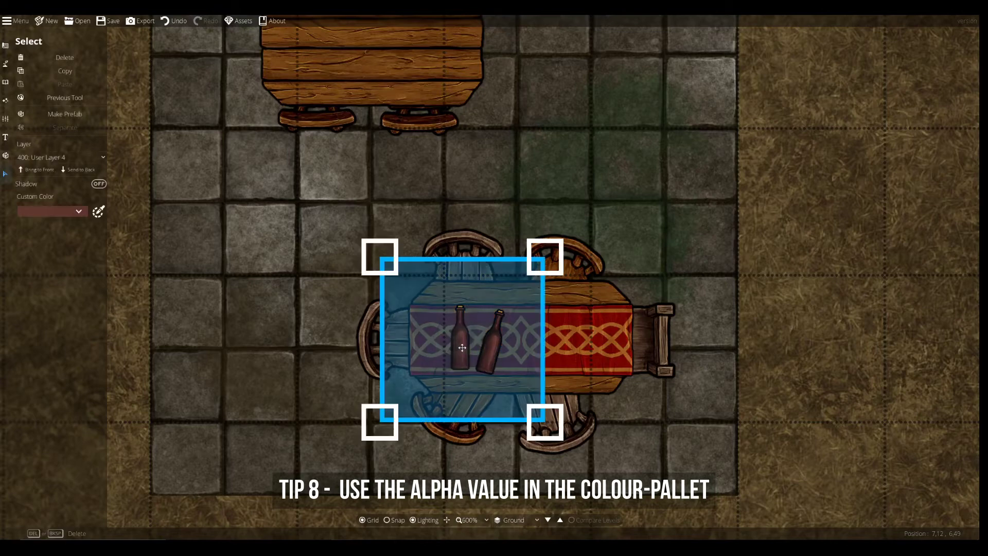
pyautogui.click(87, 212)
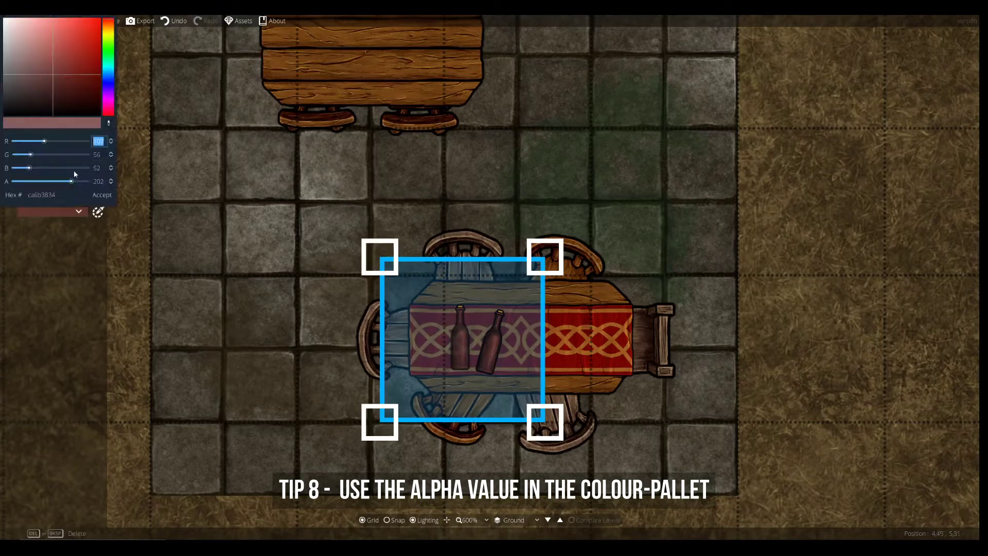
pyautogui.moveTo(78, 184); pyautogui.dragTo(55, 187)
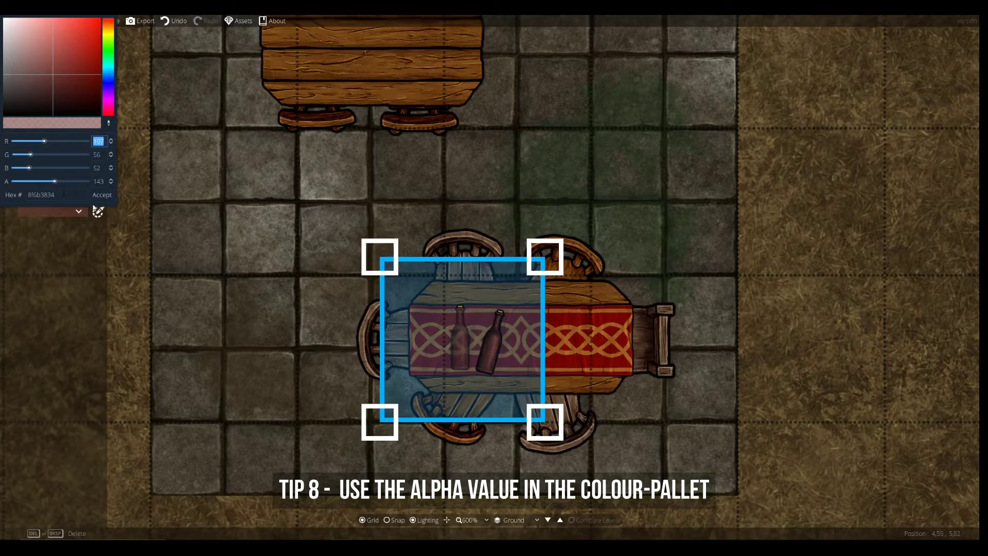
pyautogui.click(102, 195)
pyautogui.click(374, 198)
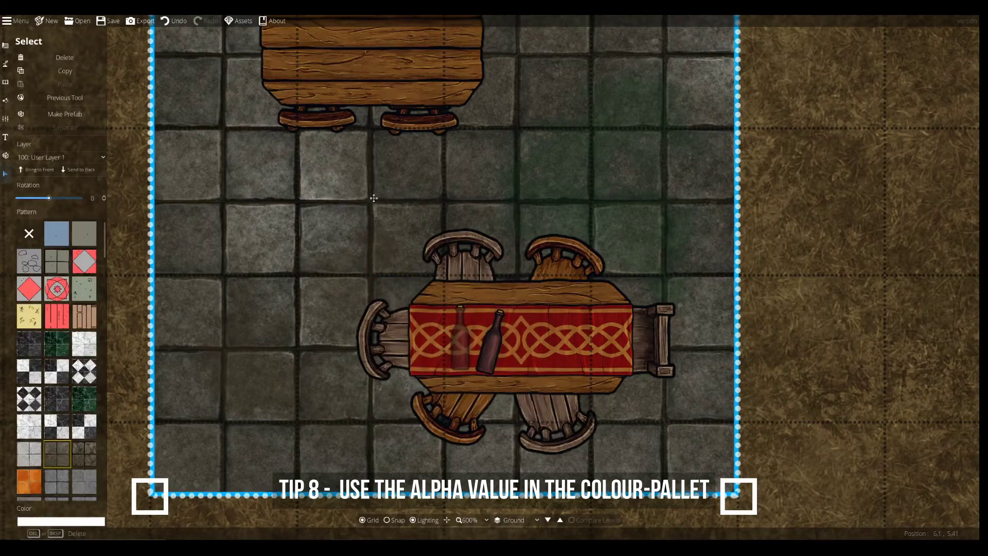
pyautogui.click(866, 203)
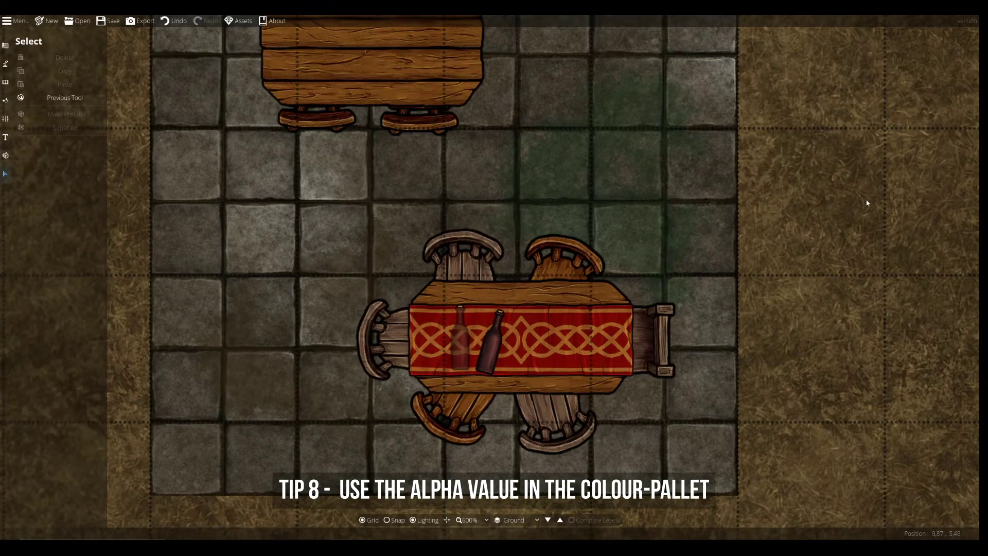
# Step: Select the tinted overlays on the stone floor and the right bottle to examine their color settings
pyautogui.click(561, 175)
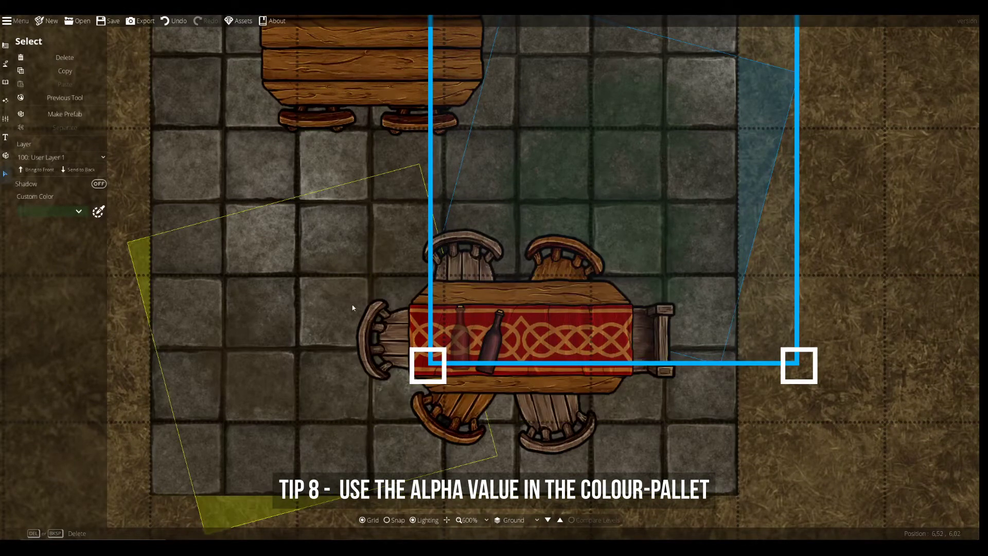
pyautogui.click(261, 380)
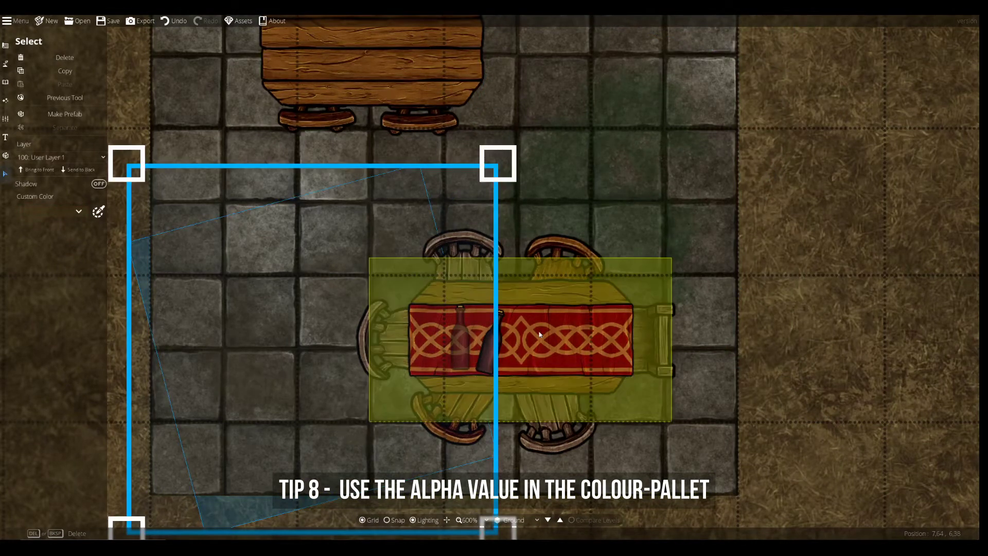
pyautogui.click(492, 347)
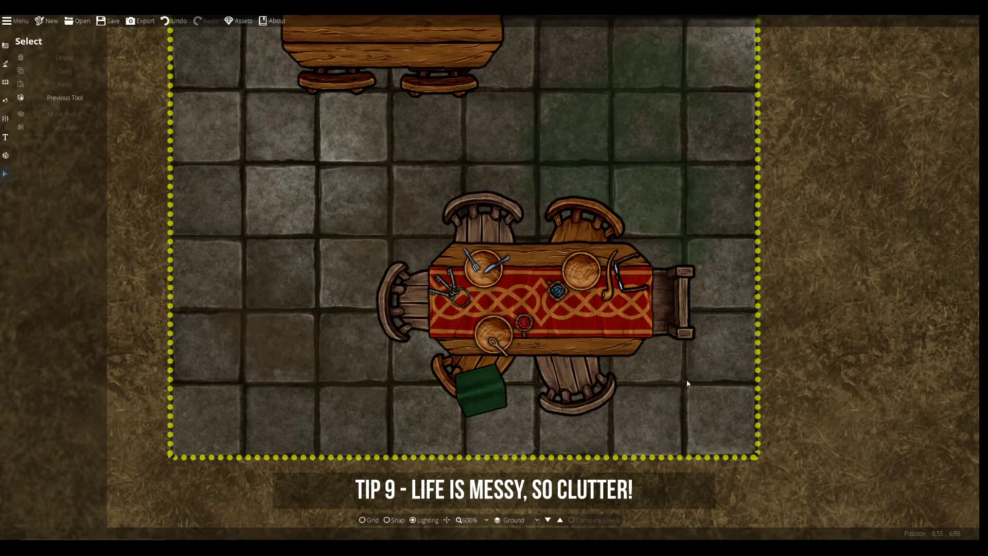
pyautogui.click(469, 421)
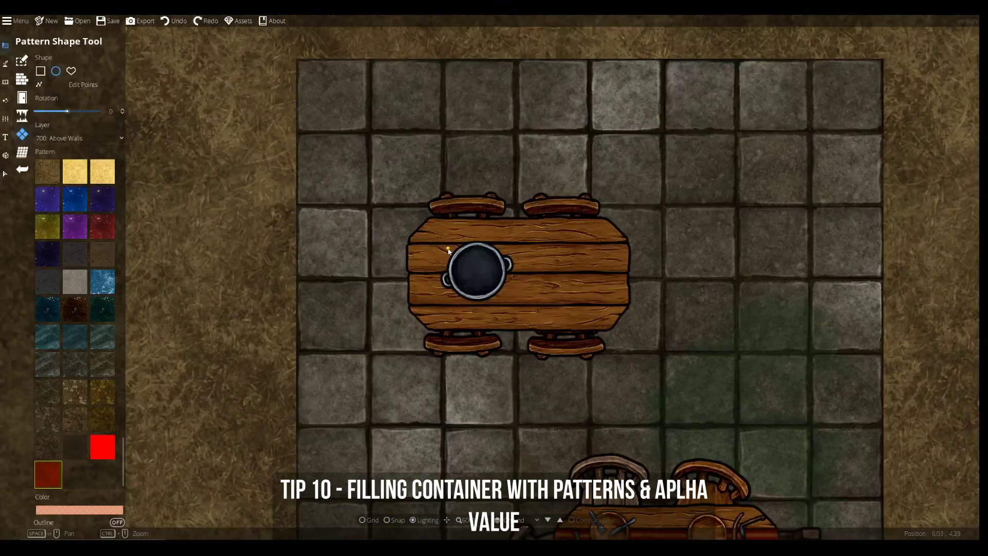
pyautogui.moveTo(448, 251)
pyautogui.mouseDown()
pyautogui.moveTo(511, 291)
pyautogui.moveTo(460, 291)
pyautogui.mouseUp()
pyautogui.click(75, 87)
pyautogui.click(75, 87)
pyautogui.click(174, 21)
pyautogui.hotkey('ctrl', 'z')
# Step: Fill the pot on the upper table with a circular shape in the semi-transparent red pattern
pyautogui.moveTo(502, 247); pyautogui.dragTo(452, 296)
# Step: Draw a fading shadow path 0.2 wide around the inside rim of the pot on layer 900: Above Roofs
pyautogui.click(6, 64)
pyautogui.click(22, 116)
pyautogui.click(77, 84)
pyautogui.click(68, 248)
pyautogui.scroll(2, 540, 274)
pyautogui.click(444, 302)
pyautogui.click(472, 299)
pyautogui.click(484, 278)
pyautogui.click(483, 248)
pyautogui.click(445, 238)
pyautogui.click(429, 251)
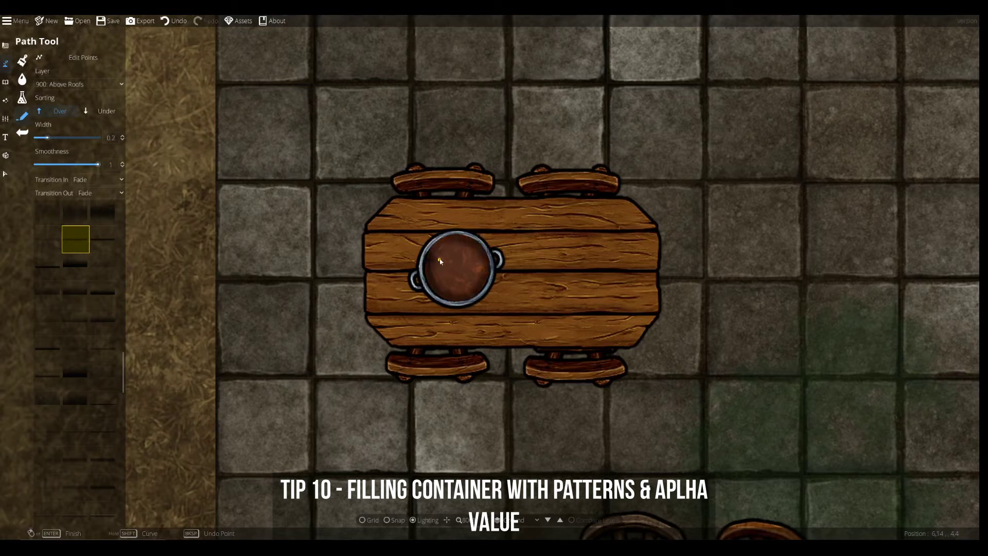
pyautogui.press('Return')
pyautogui.click(5, 81)
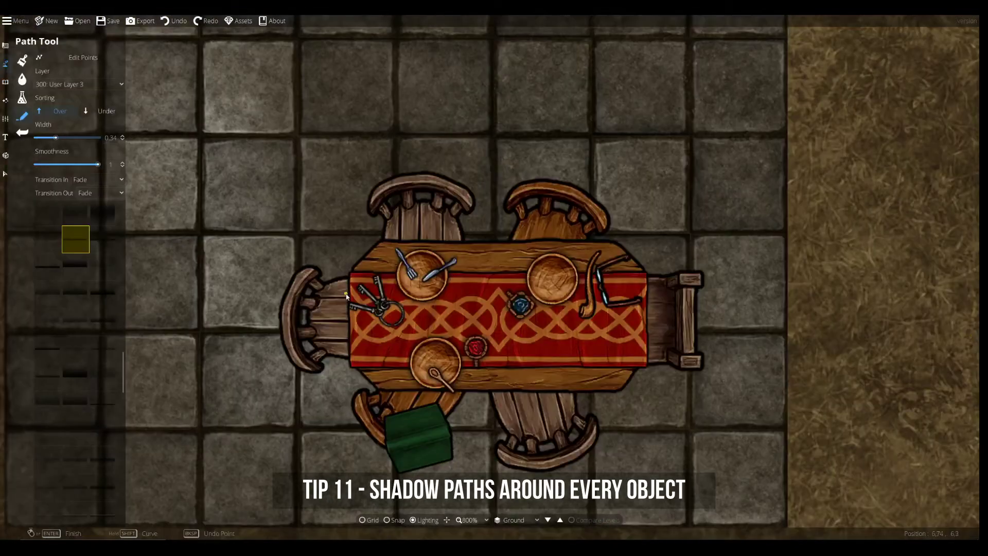
# Step: Draw fading shadow paths 0.34 wide around the table and the lower-right chair on layer 300: User Layer 3
pyautogui.moveTo(350, 371)
pyautogui.mouseDown()
pyautogui.moveTo(608, 237)
pyautogui.moveTo(643, 242)
pyautogui.moveTo(656, 285)
pyautogui.moveTo(646, 378)
pyautogui.moveTo(632, 398)
pyautogui.moveTo(580, 410)
pyautogui.moveTo(540, 392)
pyautogui.moveTo(434, 403)
pyautogui.moveTo(359, 393)
pyautogui.moveTo(350, 365)
pyautogui.mouseUp()
pyautogui.rightClick(338, 328)
pyautogui.click(485, 397)
pyautogui.click(492, 462)
pyautogui.moveTo(527, 476)
pyautogui.mouseDown()
pyautogui.moveTo(567, 471)
pyautogui.moveTo(651, 373)
pyautogui.moveTo(708, 379)
pyautogui.moveTo(706, 286)
pyautogui.moveTo(638, 272)
pyautogui.moveTo(667, 352)
pyautogui.mouseUp()
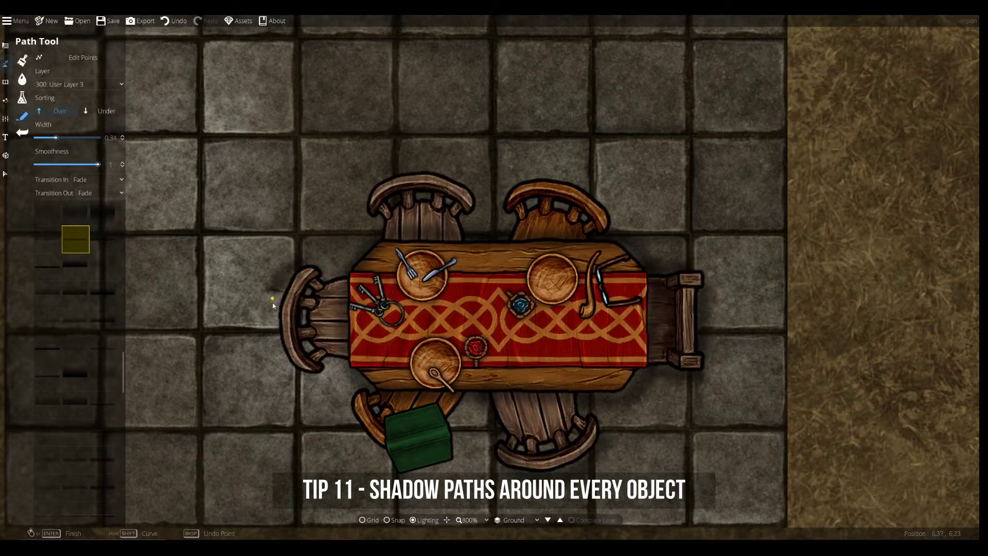
pyautogui.click(67, 84)
pyautogui.click(67, 173)
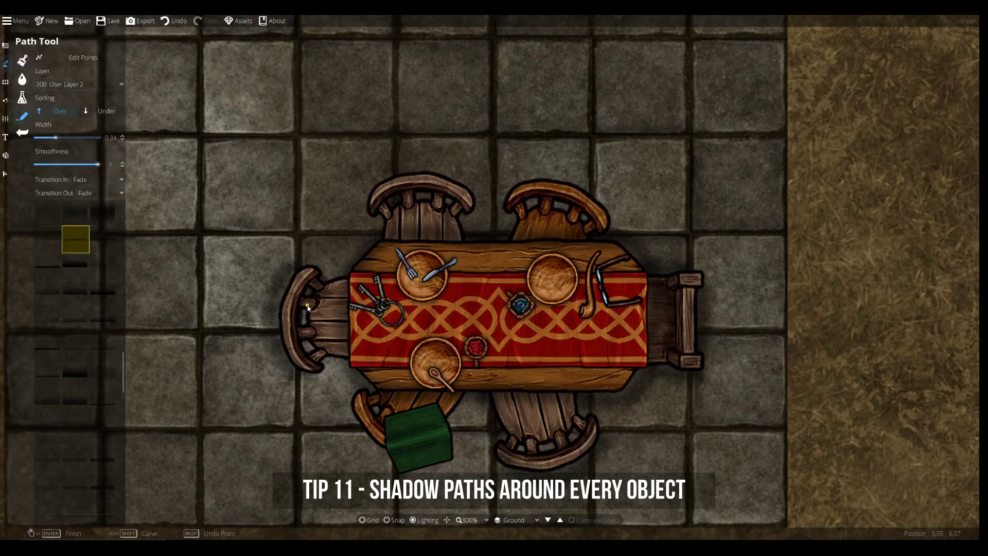
pyautogui.hotkey('ctrl', 'z')
# Step: Draw fading shadow paths 0.34 wide around the remaining chairs on layer 100: User Layer 1
pyautogui.click(77, 84)
pyautogui.click(72, 162)
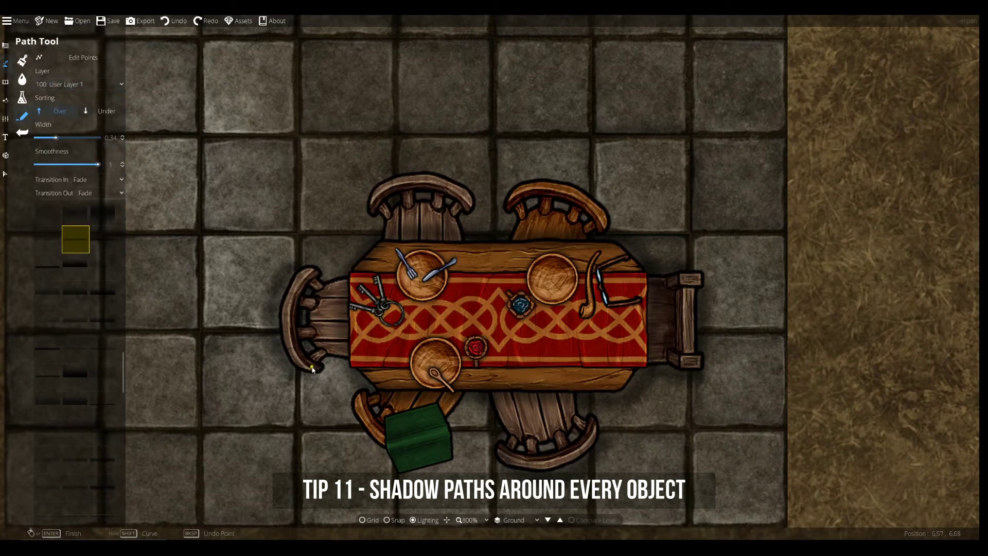
pyautogui.click(312, 369)
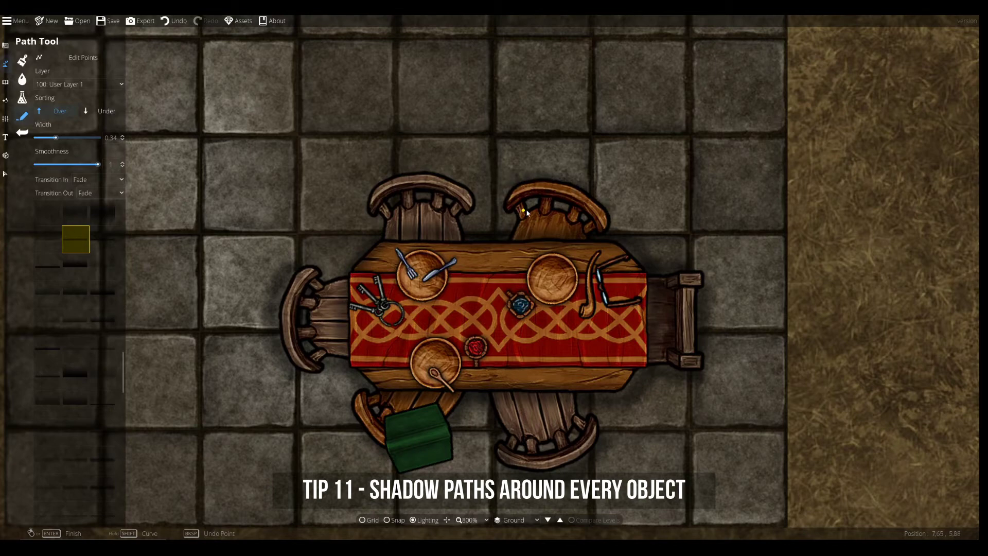
pyautogui.scroll(-2, 529, 297)
pyautogui.moveTo(529, 297); pyautogui.dragTo(519, 205)
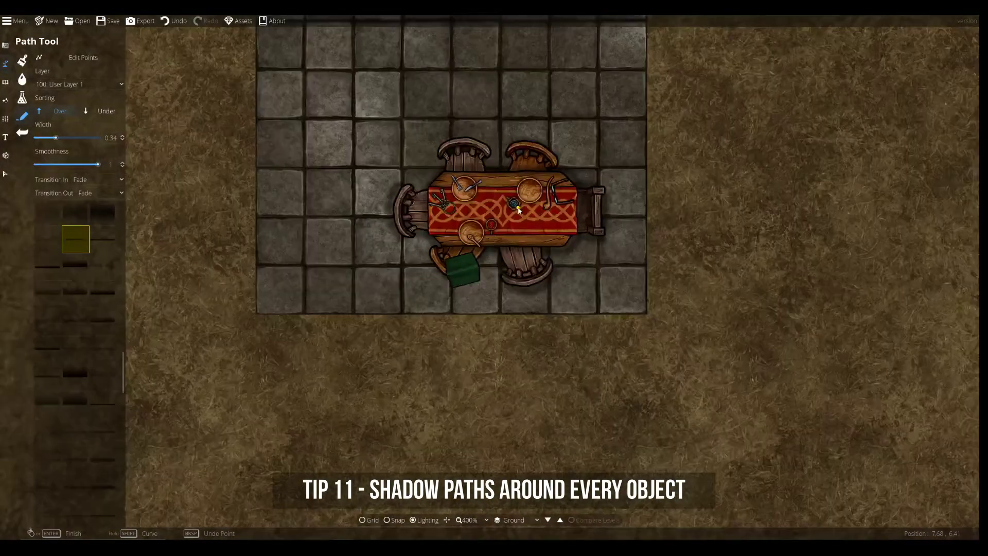
pyautogui.moveTo(484, 153); pyautogui.dragTo(474, 209)
pyautogui.scroll(2, 471, 245)
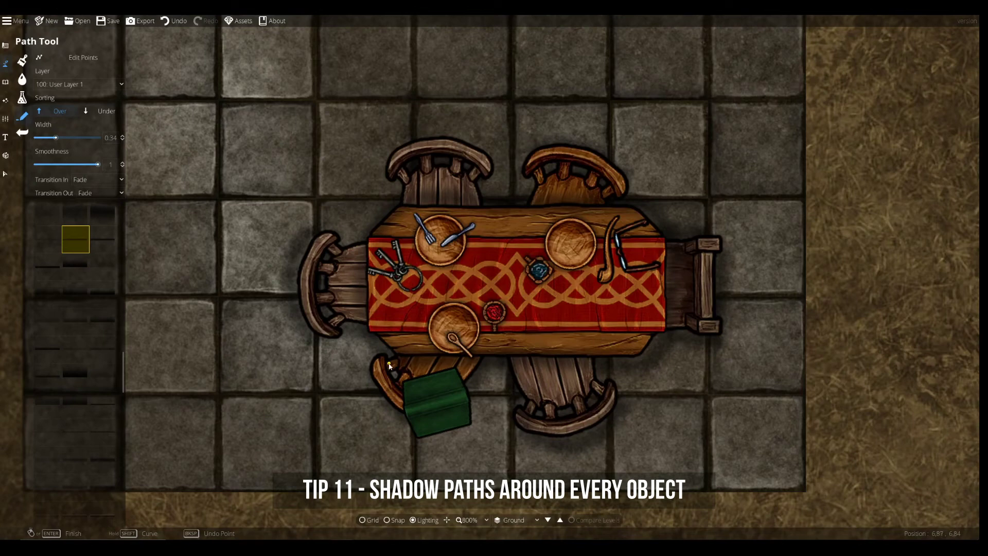
pyautogui.rightClick(464, 408)
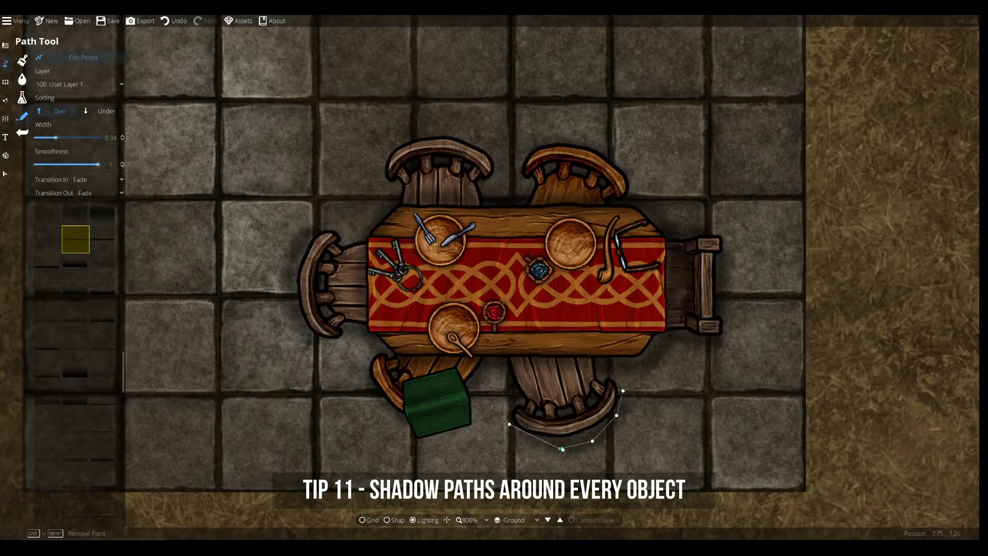
# Step: Adjust the points of the shadow path around the table so it follows the table's outline
pyautogui.moveTo(641, 369)
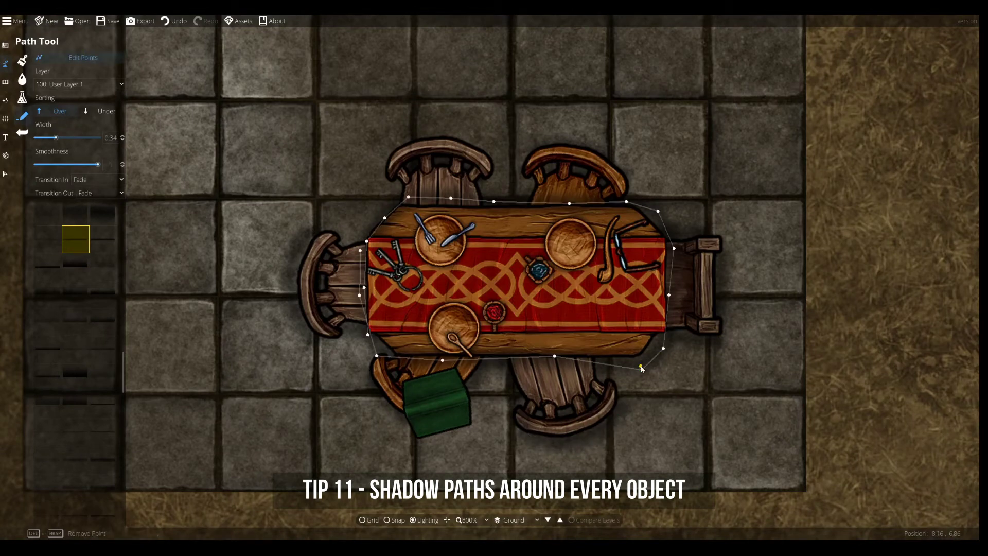
pyautogui.moveTo(661, 344); pyautogui.dragTo(657, 341)
pyautogui.moveTo(360, 295); pyautogui.dragTo(364, 292)
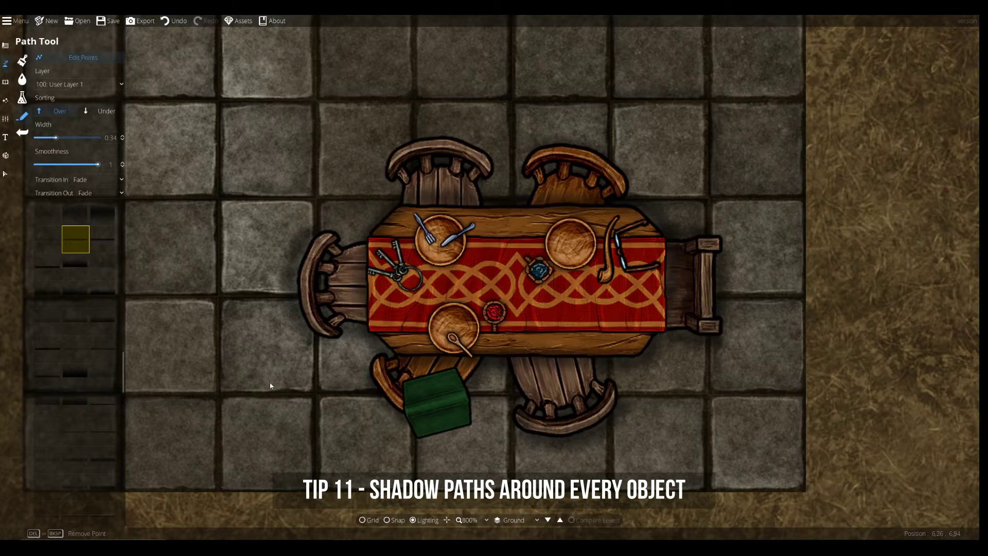
pyautogui.moveTo(570, 203); pyautogui.dragTo(571, 196)
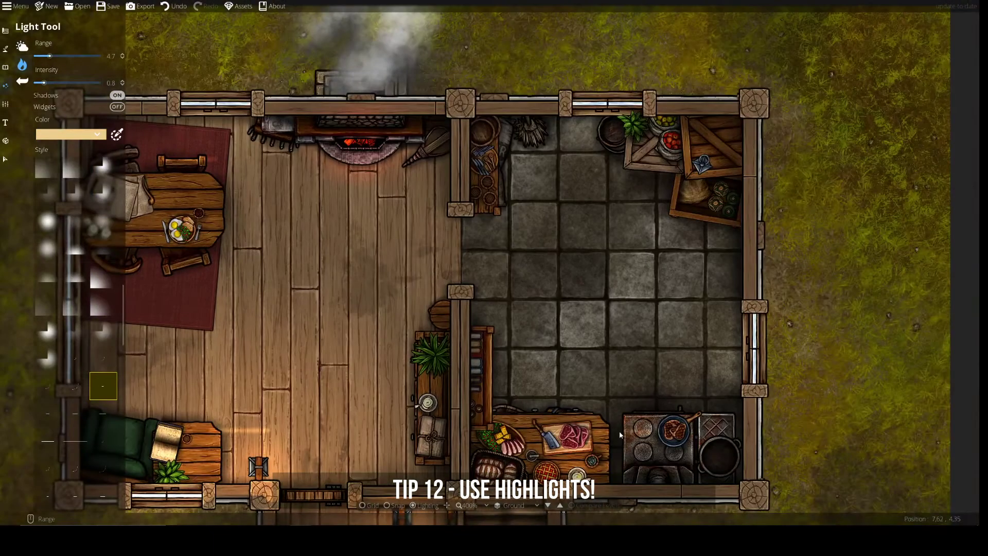
# Step: Set up a pale yellow light in a faint round style with range 0.5 and intensity 1
pyautogui.click(48, 414)
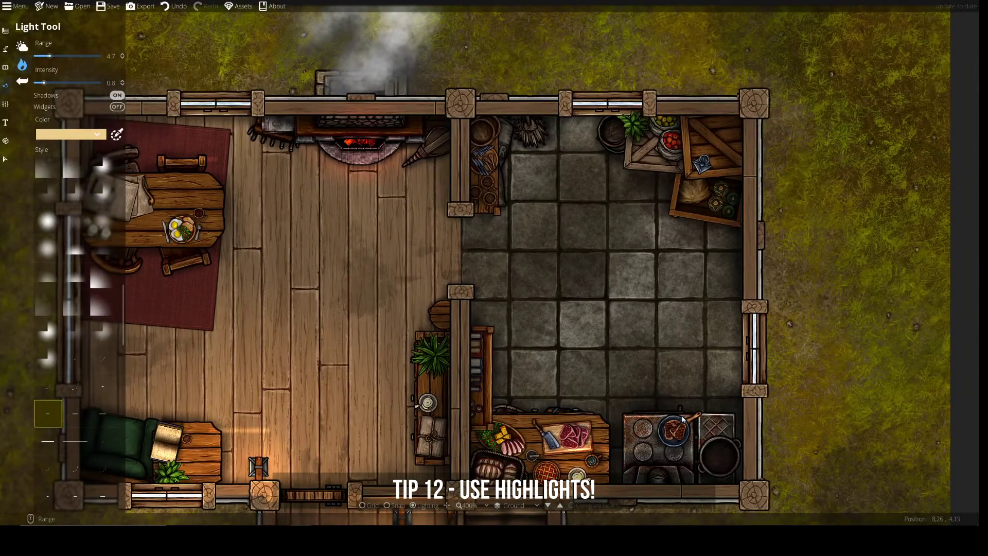
pyautogui.click(49, 82)
pyautogui.scroll(2, 77, 257)
pyautogui.click(48, 171)
pyautogui.click(36, 56)
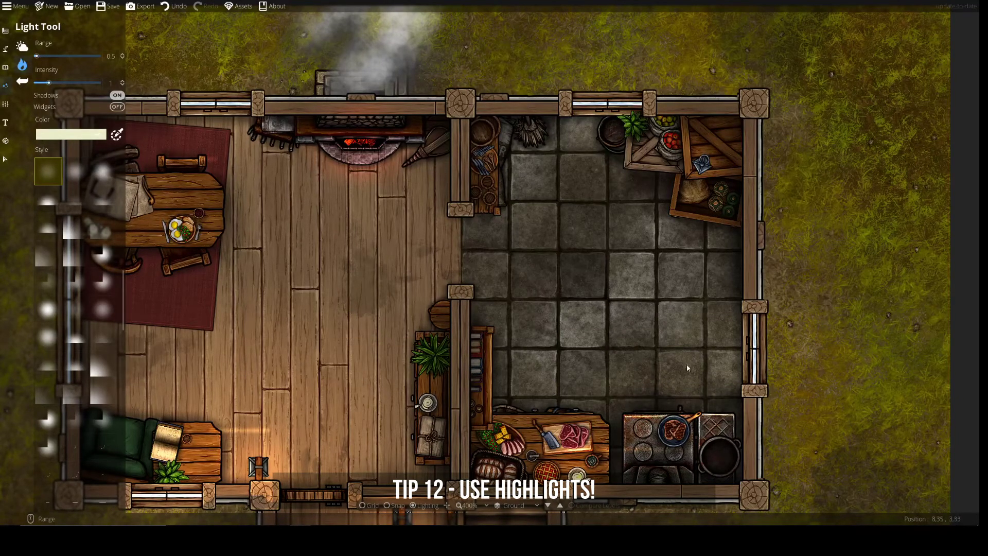
# Step: Select the highlight lights around the kitchen stove to examine their placement and settings
pyautogui.click(5, 159)
pyautogui.click(629, 450)
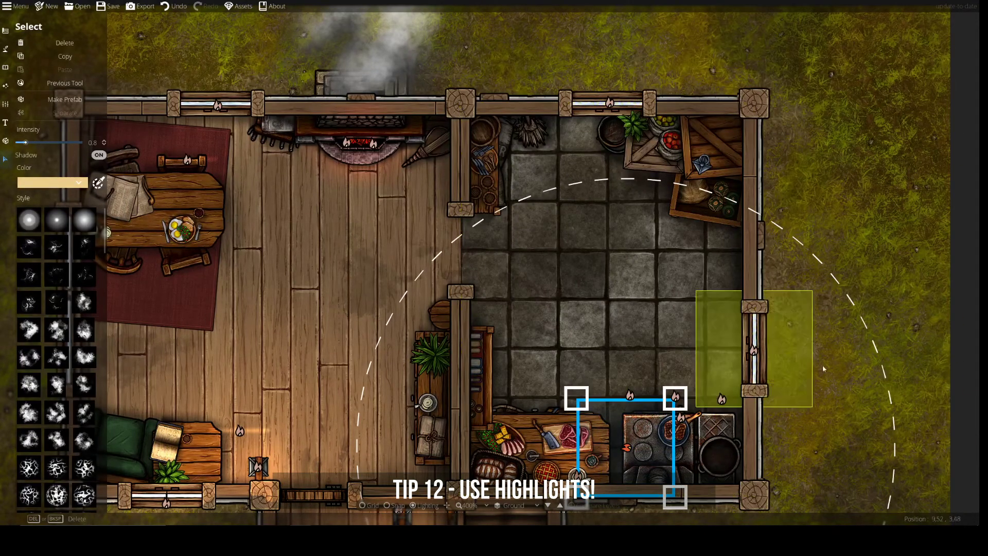
pyautogui.moveTo(656, 349); pyautogui.dragTo(608, 211)
pyautogui.click(582, 320)
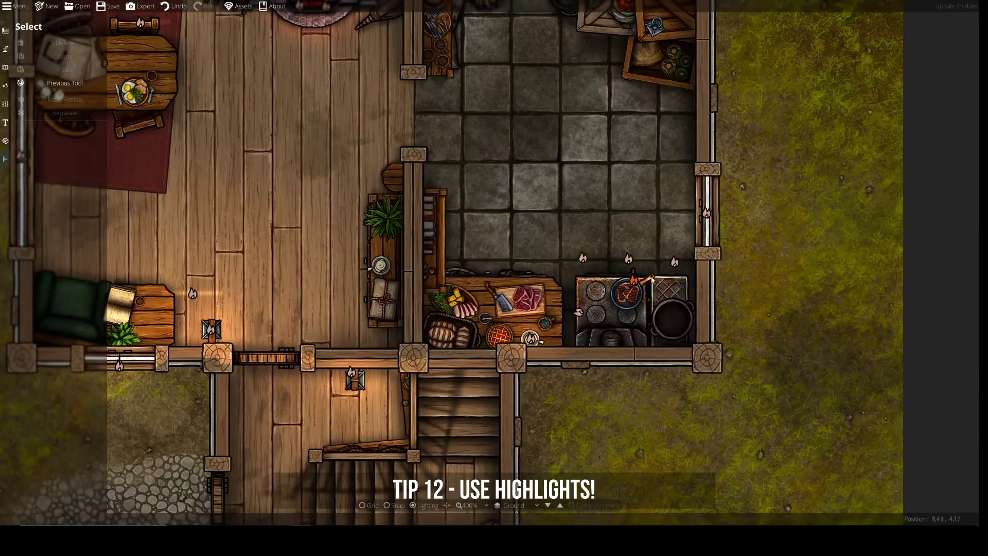
pyautogui.scroll(3, 652, 278)
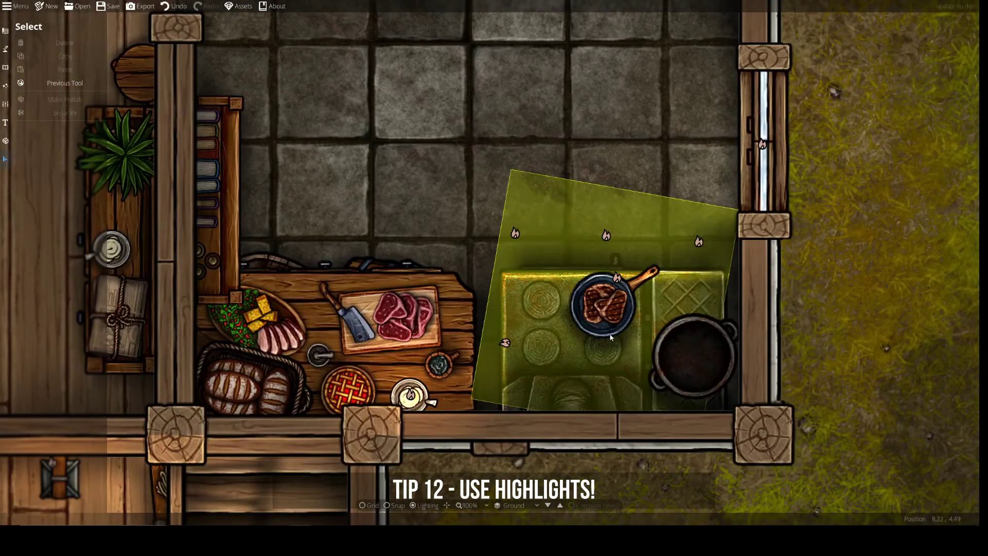
pyautogui.click(653, 273)
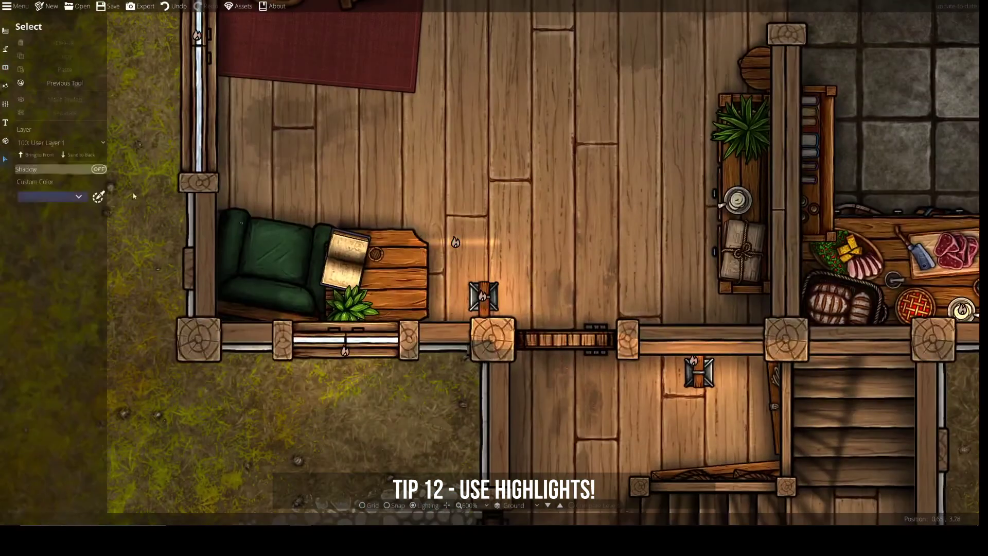
# Step: Move the highlight light beside the armchair's table onto the table's edge
pyautogui.click(471, 202)
pyautogui.moveTo(470, 201); pyautogui.dragTo(441, 238)
pyautogui.moveTo(424, 280); pyautogui.dragTo(421, 282)
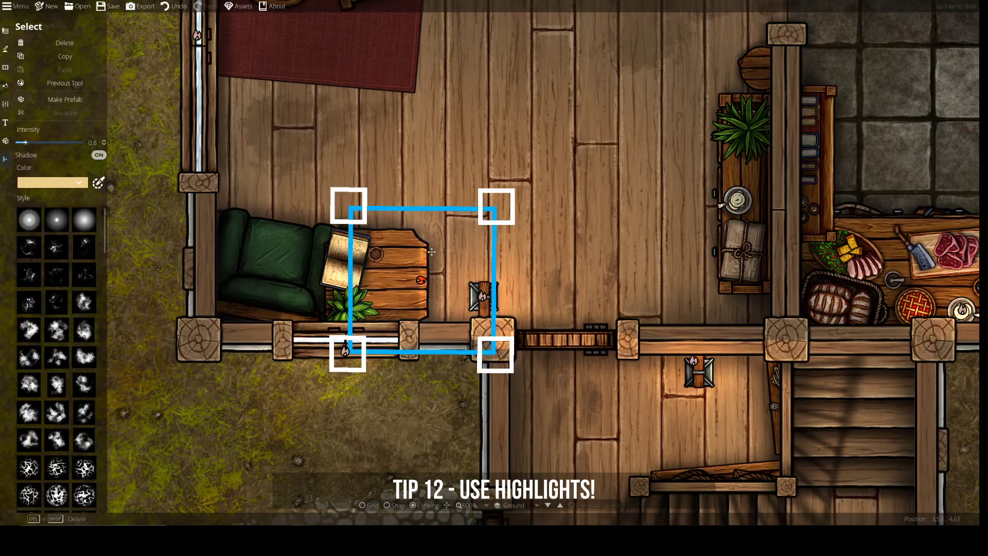
# Step: Place a thin streak highlight light with range 4.5 and intensity 1, and angle it along the edge of the table by the armchair
pyautogui.scroll(-12, 83, 347)
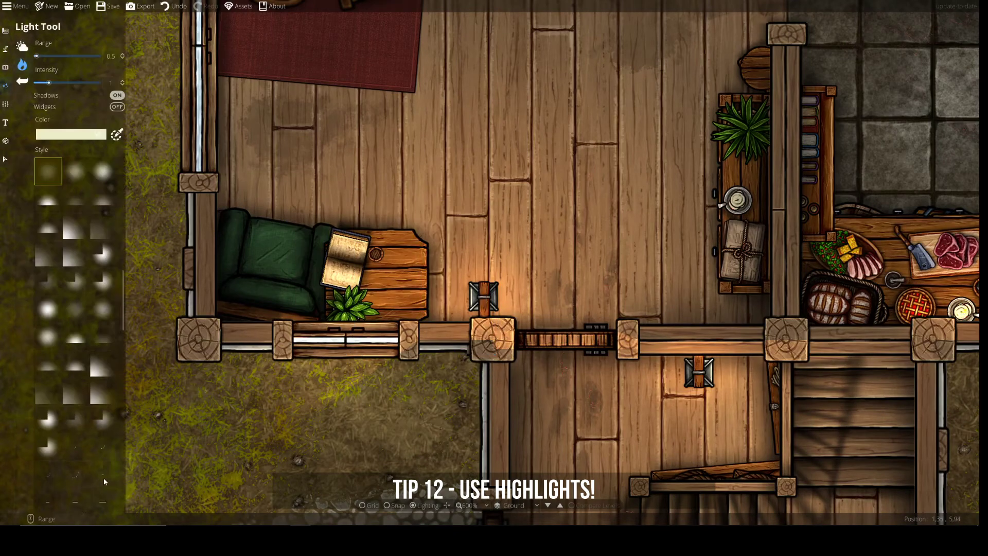
pyautogui.click(104, 482)
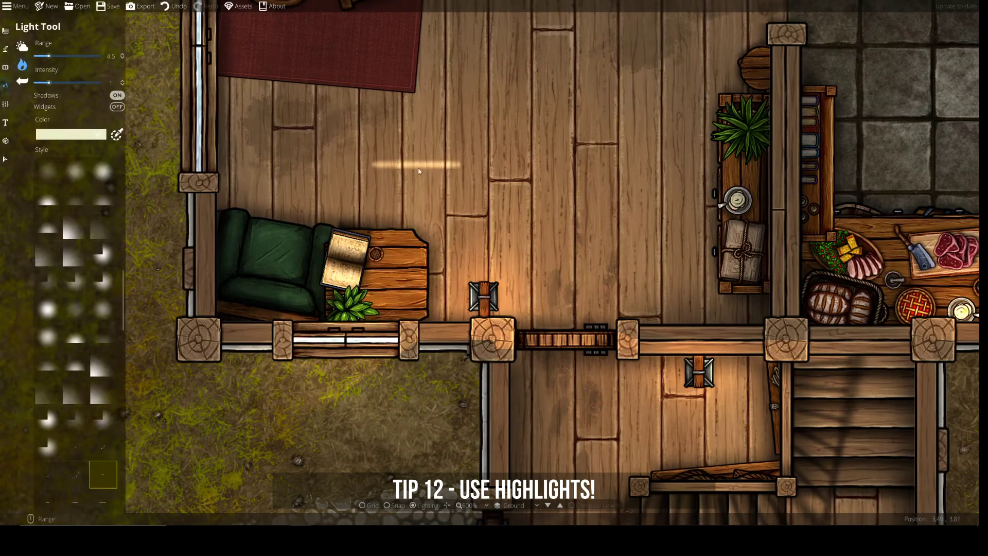
pyautogui.click(443, 260)
pyautogui.rightClick(444, 259)
pyautogui.moveTo(443, 260); pyautogui.dragTo(427, 281)
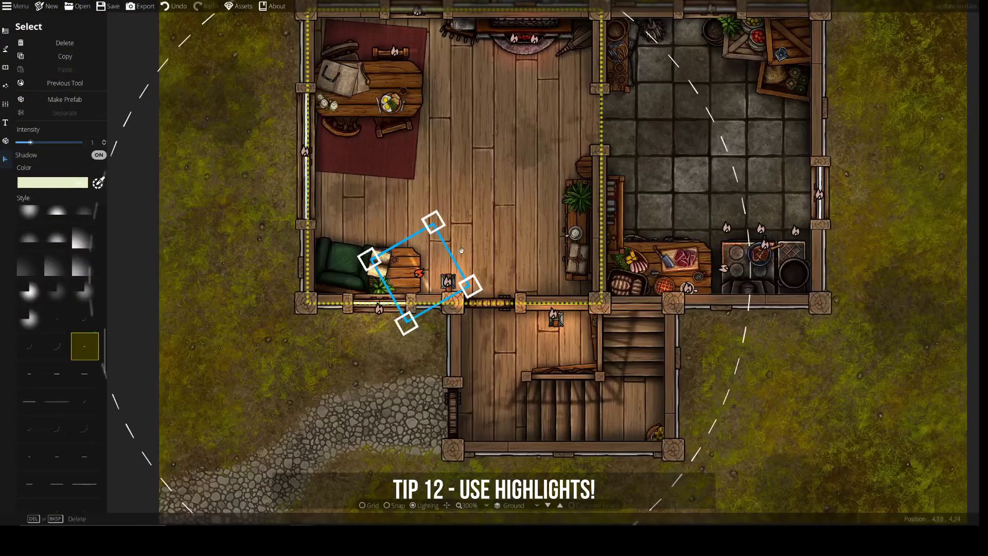
# Step: Set the bush's custom color to 4a6013 and place it on top of the existing dark bushes
pyautogui.press('o')
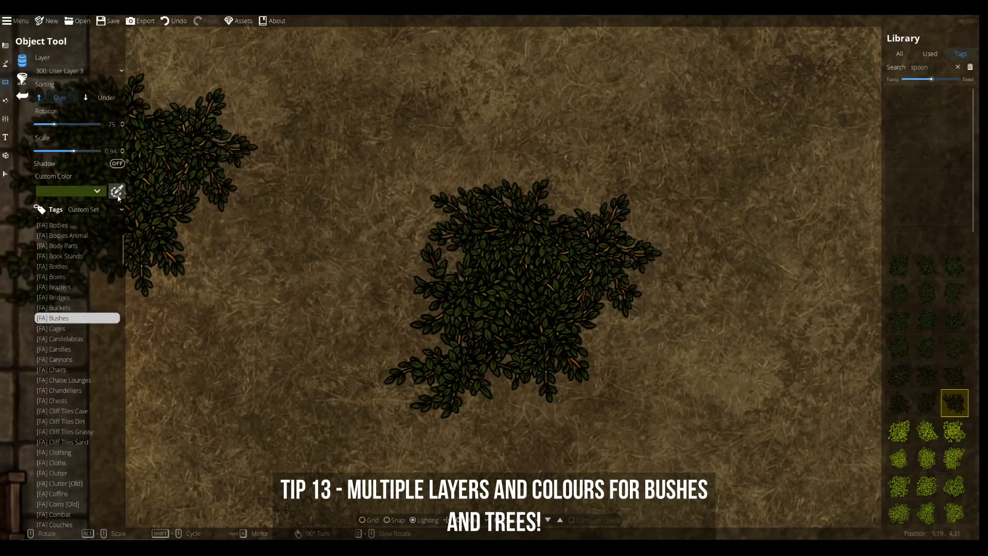
pyautogui.click(97, 191)
pyautogui.click(118, 268)
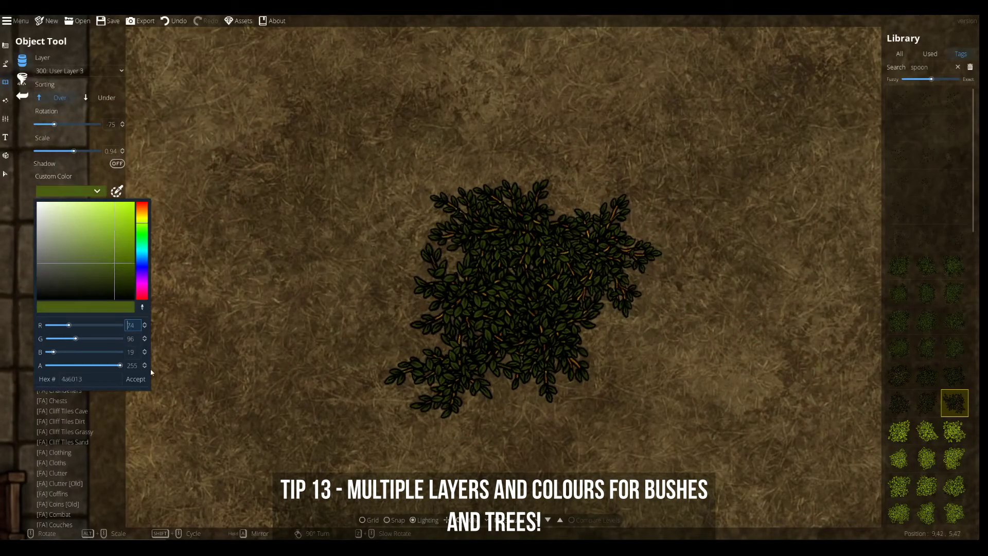
pyautogui.click(135, 379)
pyautogui.click(514, 296)
# Step: Layer a different bush at scale 0.74 over the middle of the bush cluster
pyautogui.scroll(-5, 521, 296)
pyautogui.keyDown('alt'); pyautogui.scroll(-1, 536, 294); pyautogui.keyUp('alt')
pyautogui.click(900, 403)
pyautogui.scroll(1, 446, 273)
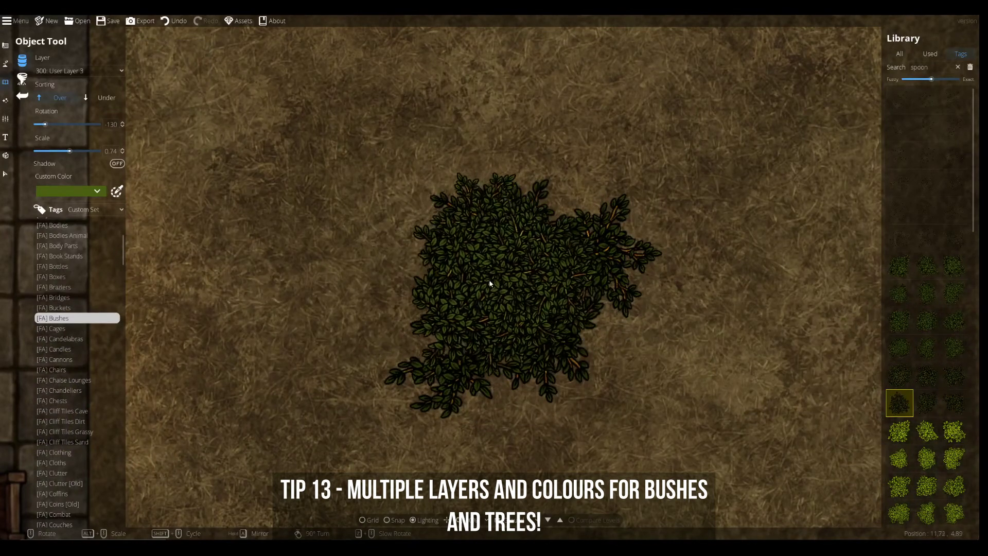
pyautogui.click(502, 289)
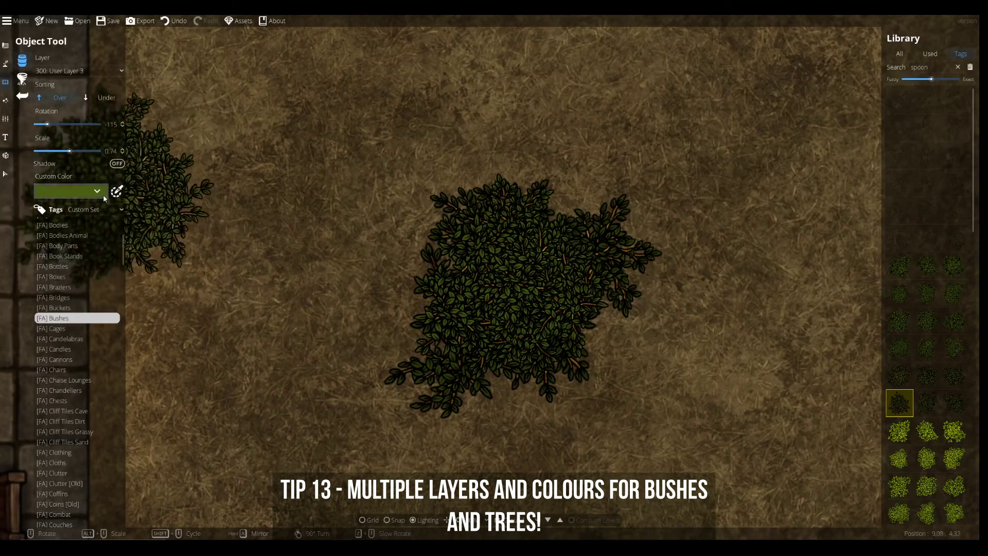
# Step: Set the bush's custom color to 5c7818, its rotation to 145 and its scale to 0.54
pyautogui.click(77, 191)
pyautogui.click(116, 254)
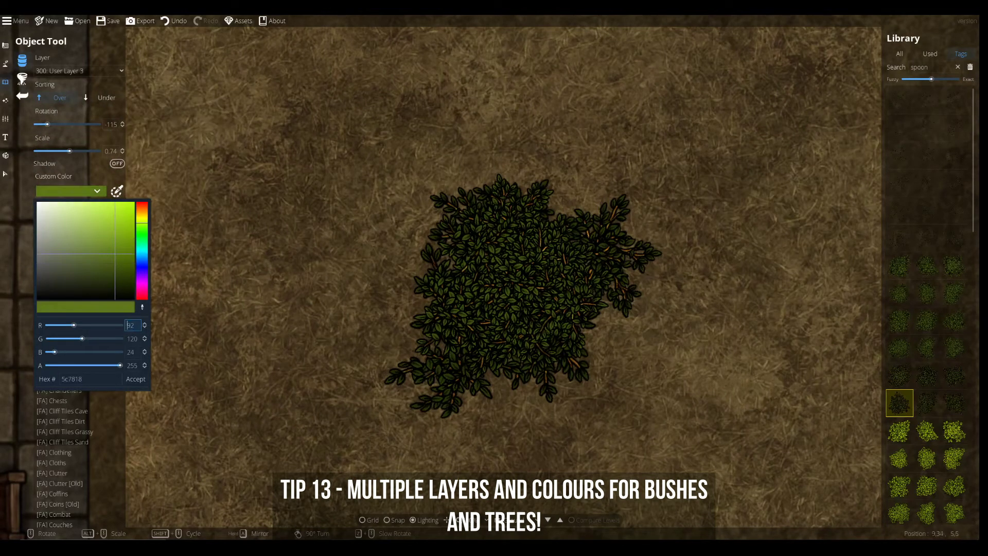
pyautogui.click(135, 379)
pyautogui.scroll(-2, 503, 286)
pyautogui.scroll(-2, 484, 275)
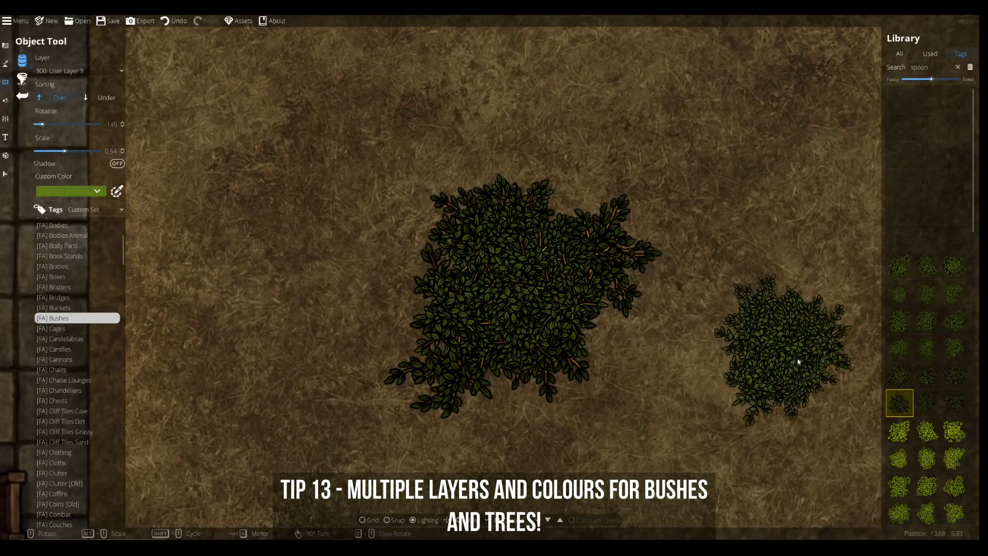
# Step: Switch to another dark bush design and layer lighter green bushes at varied rotations and scales over the cluster
pyautogui.click(952, 379)
pyautogui.scroll(6, 476, 248)
pyautogui.scroll(5, 496, 257)
pyautogui.scroll(-7, 502, 288)
pyautogui.keyDown('alt'); pyautogui.scroll(-3, 487, 323); pyautogui.keyUp('alt')
pyautogui.keyDown('alt'); pyautogui.scroll(1, 496, 316); pyautogui.keyUp('alt')
pyautogui.scroll(-1, 496, 316)
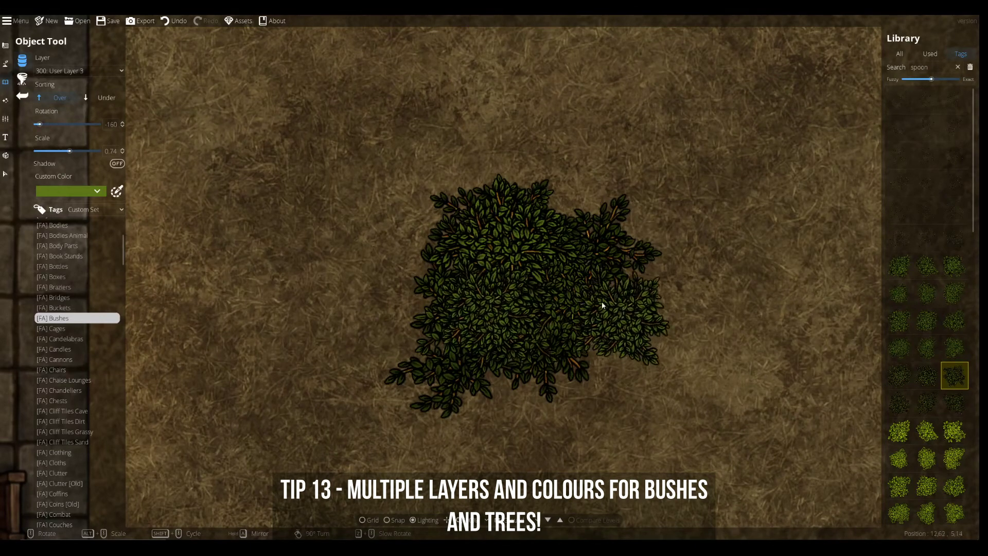
# Step: Place a soft round pale yellow light with range 2.5 and intensity 1 on the ground to the upper left of the bushes
pyautogui.click(5, 100)
pyautogui.click(80, 149)
pyautogui.click(56, 166)
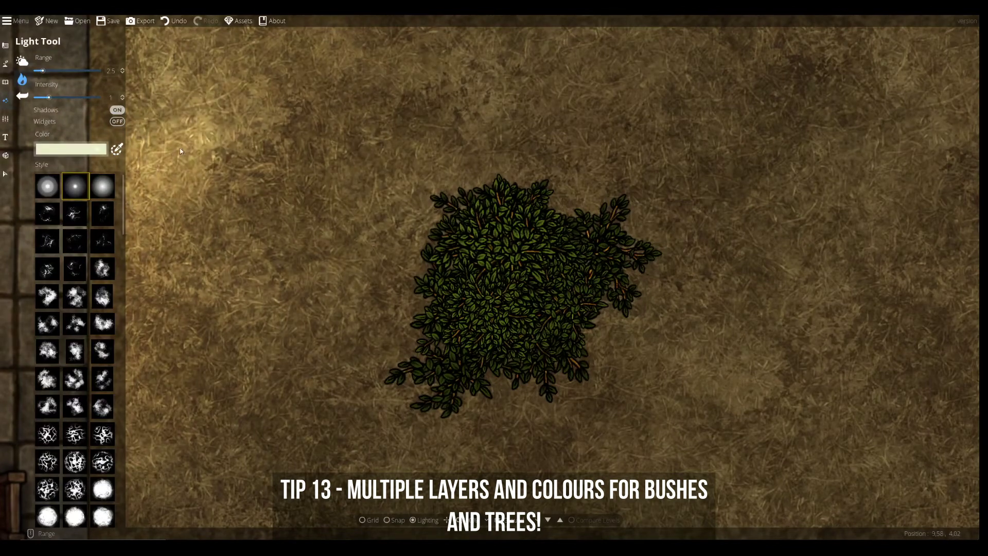
pyautogui.click(208, 144)
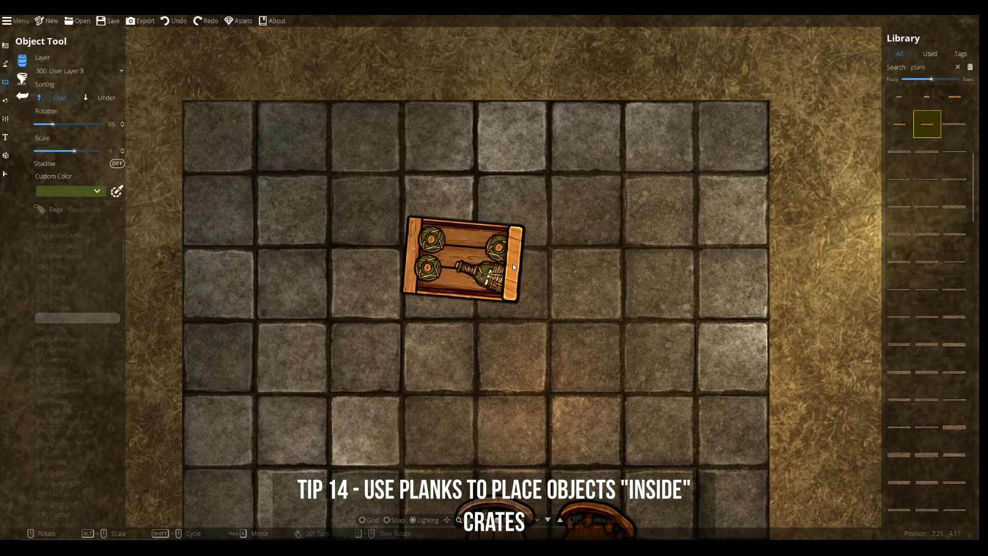
# Step: Place planks at rotation 85 and scale 1 over both ends of the crate, covering the edges of its contents
pyautogui.click(512, 263)
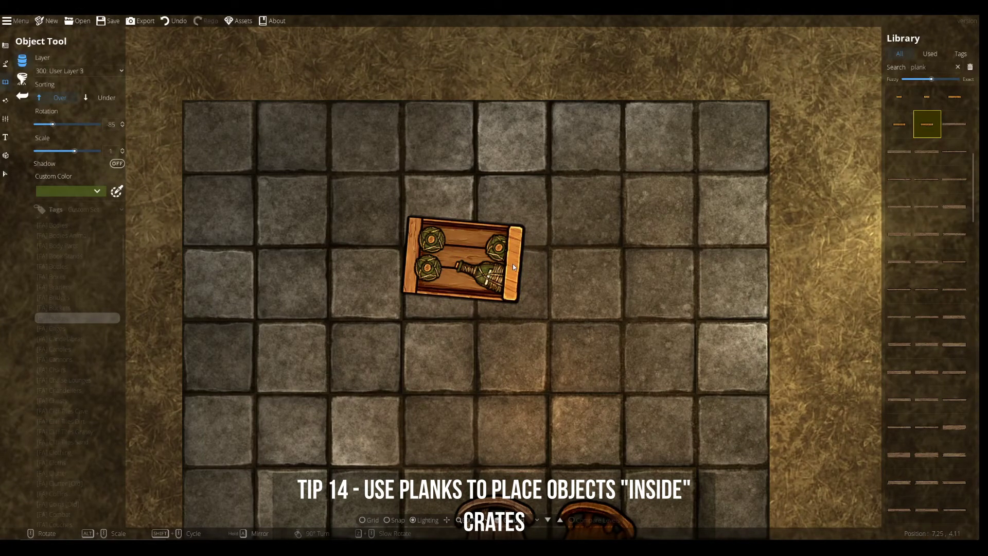
pyautogui.click(413, 255)
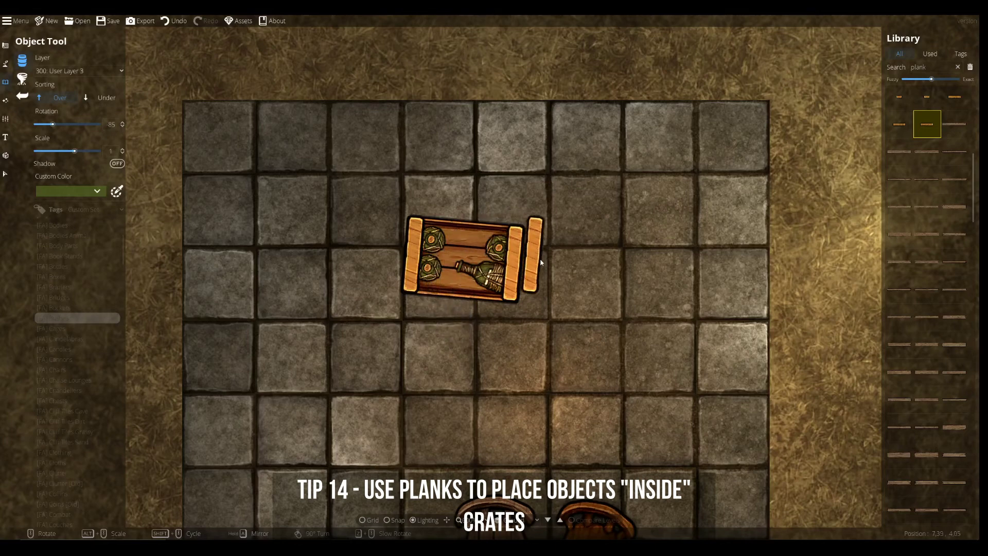